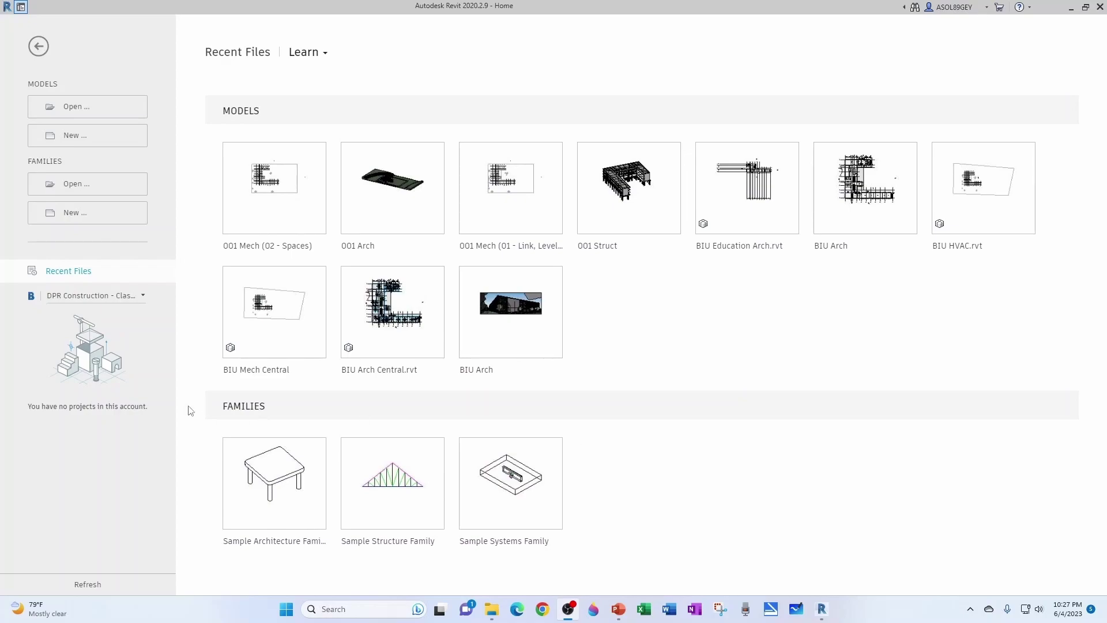
Step: Open the project file 001 Mech (02 - Spaces).rvt and look through its Space Schedule
left_click(72, 106)
left_click(305, 274)
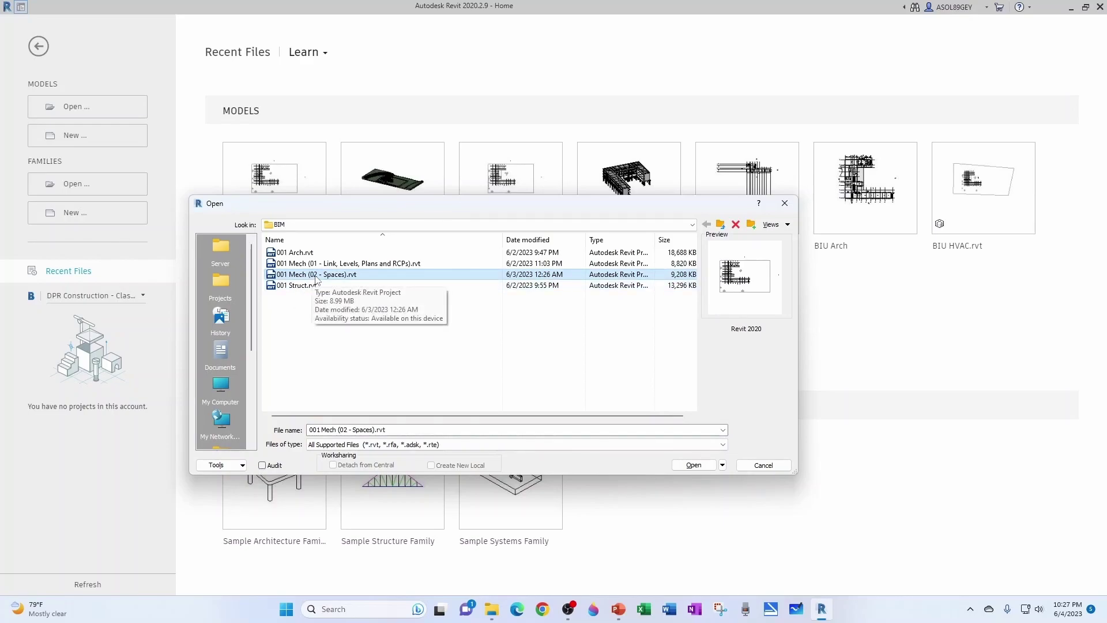
left_click(694, 465)
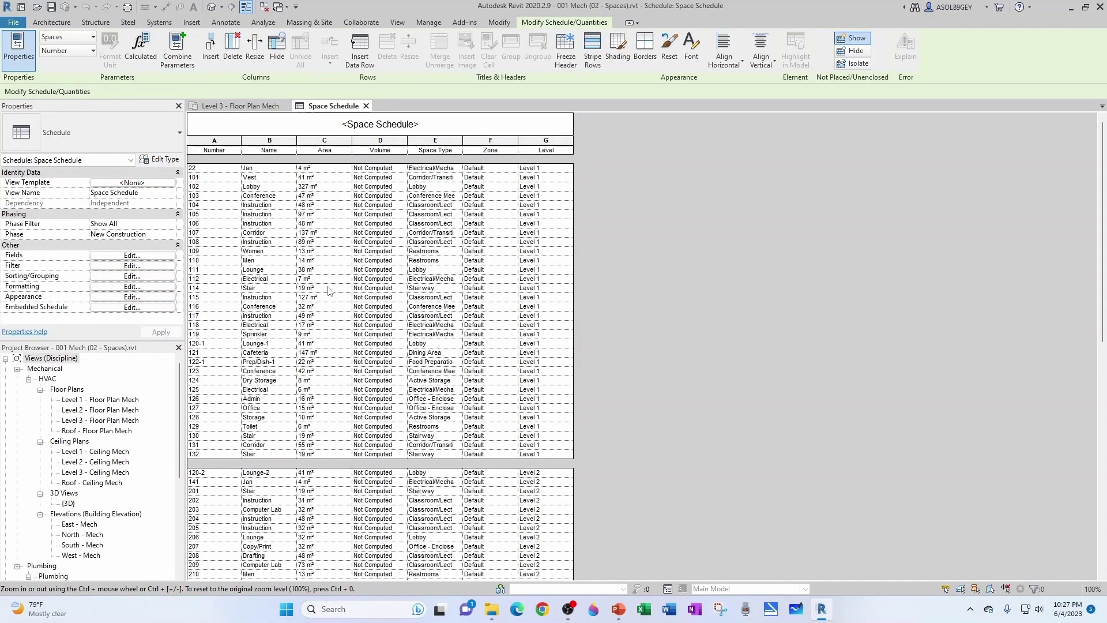
scroll(330, 173, "down", 12)
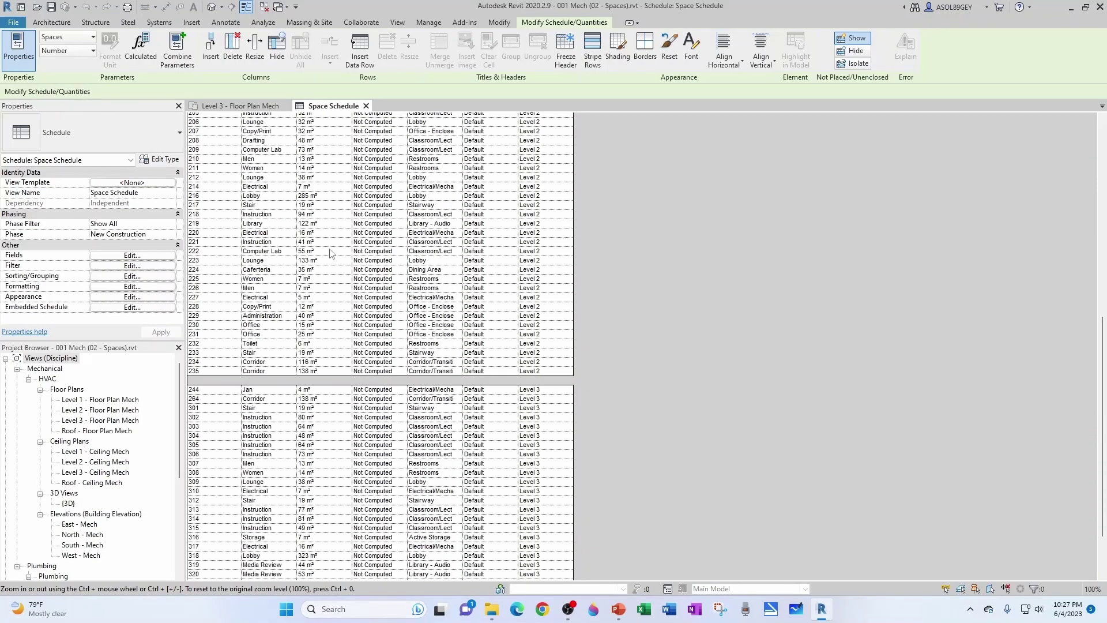
scroll(331, 252, "up", 12)
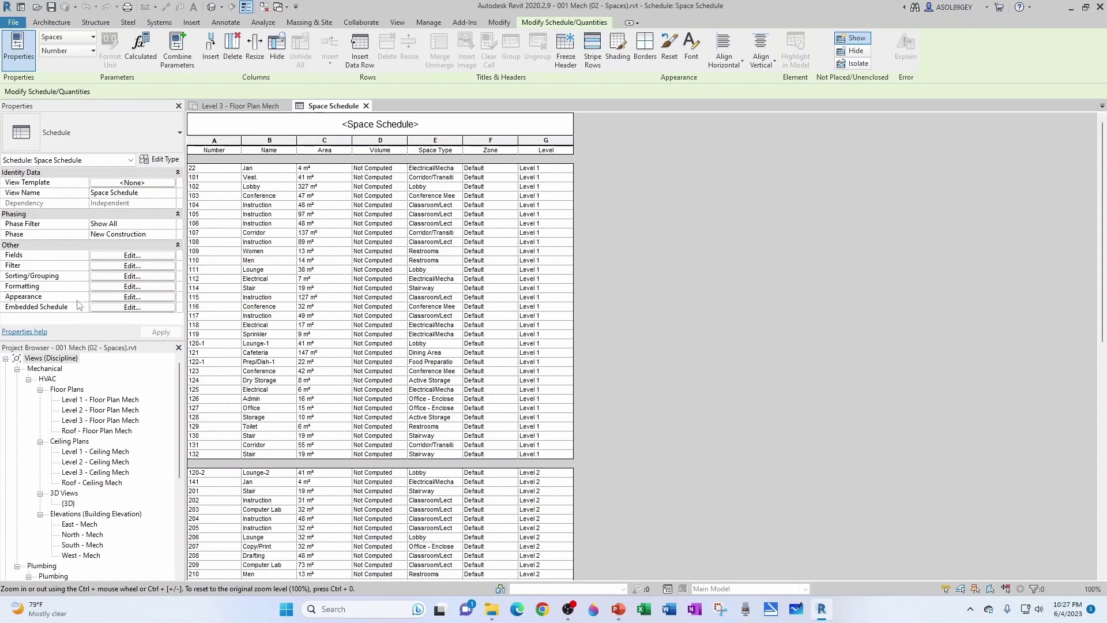
Step: Start a new shared parameter in the schedule's fields and load the shared parameter file AJS Shared_Parameters.txt
left_click(102, 257)
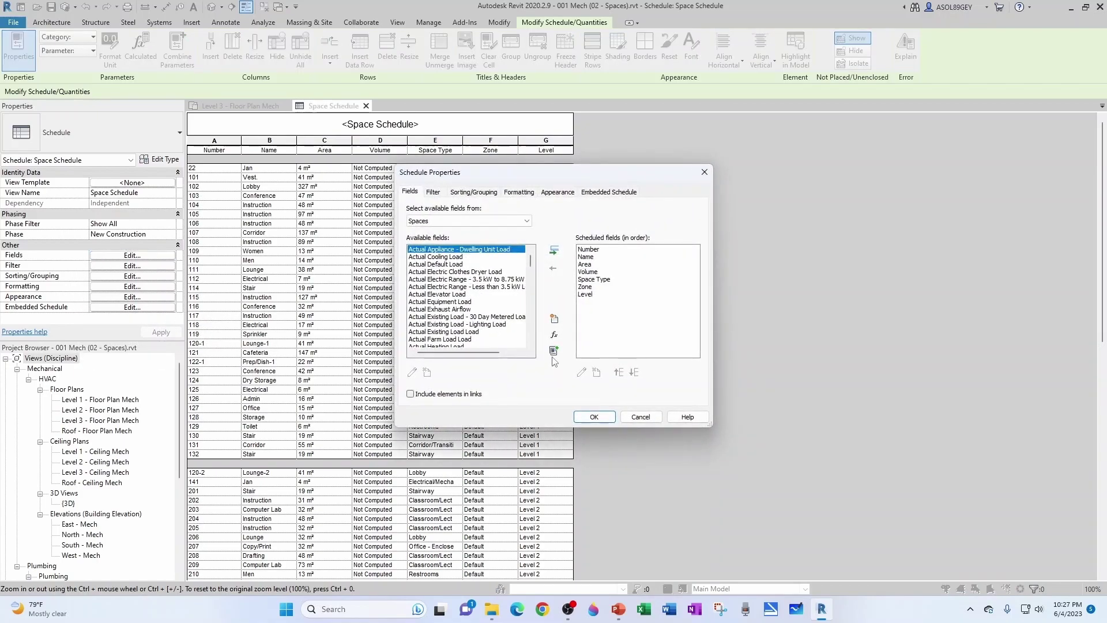
left_click(554, 320)
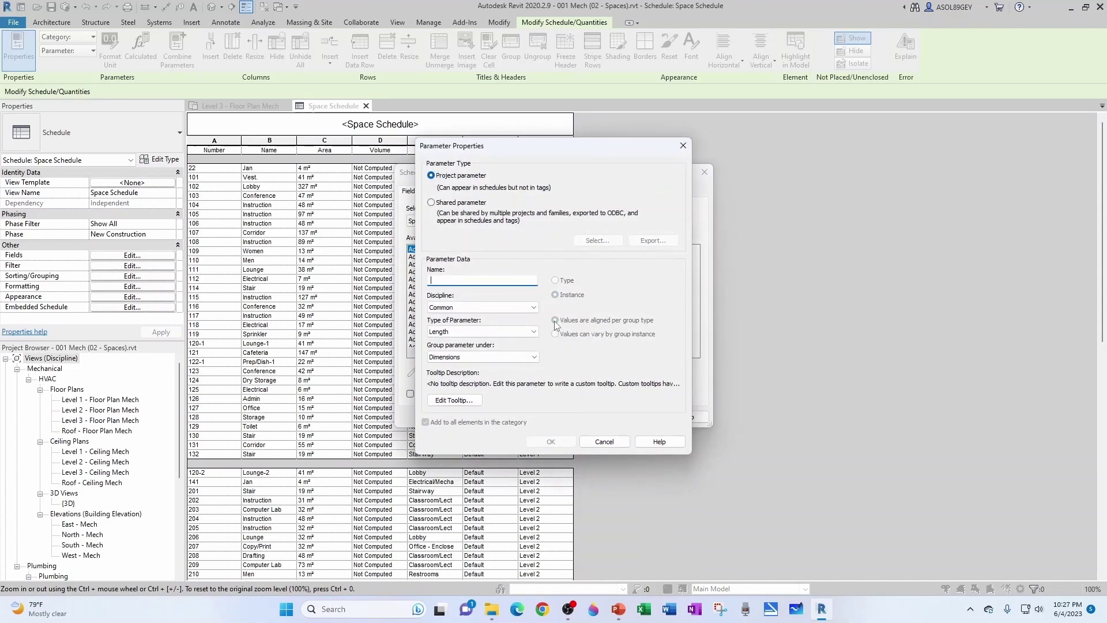
left_click(431, 203)
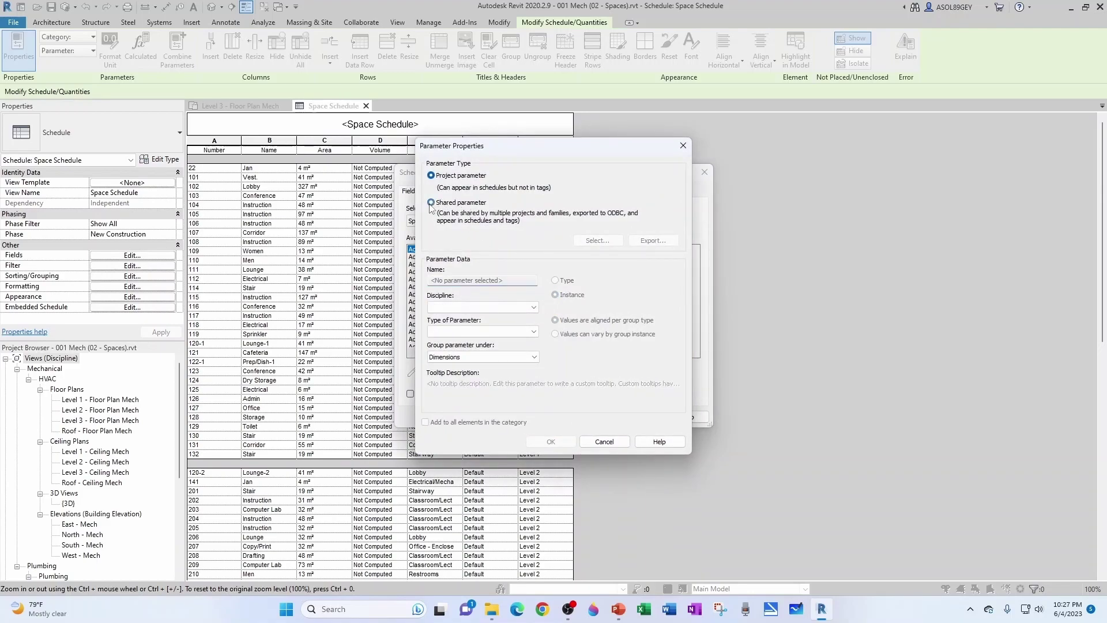
left_click(596, 241)
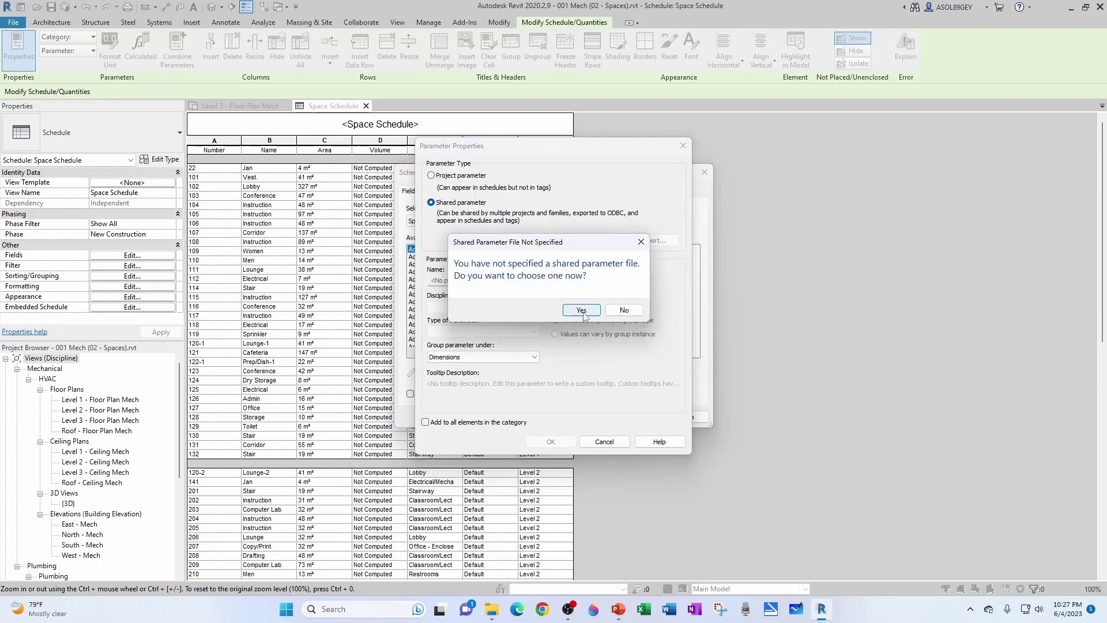
left_click(587, 311)
left_click(588, 211)
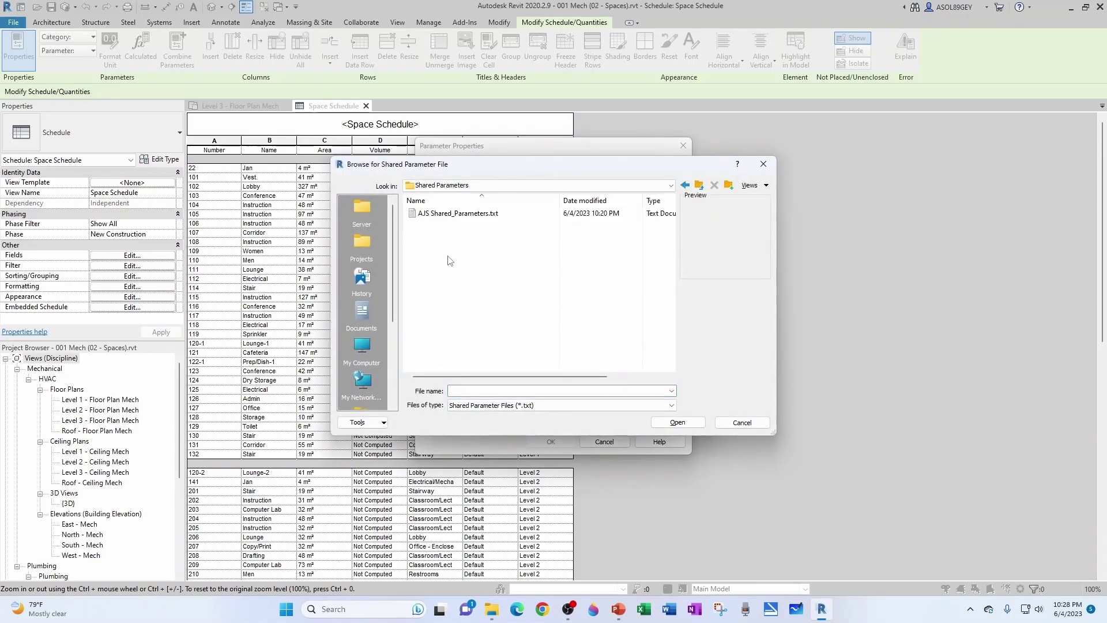
left_click(431, 216)
left_click(446, 217)
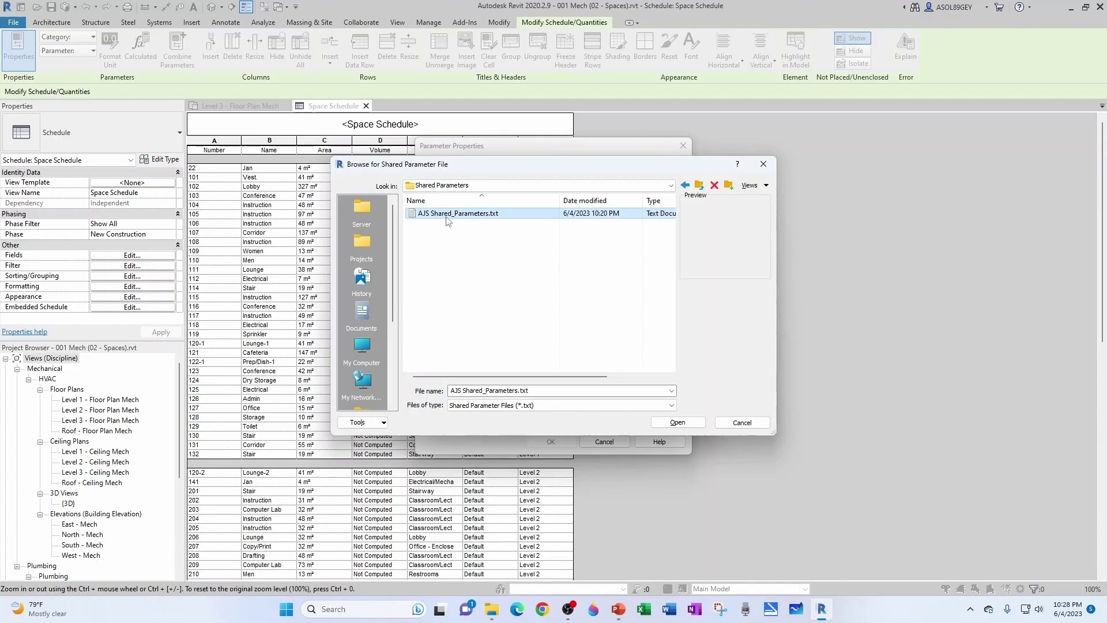
left_click(672, 423)
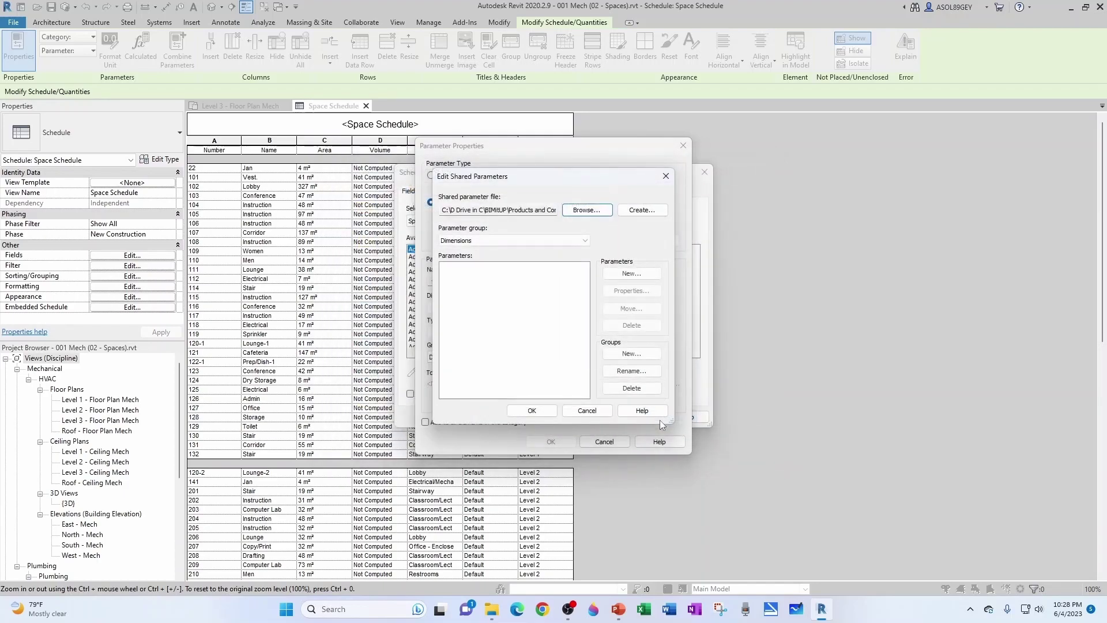
Step: Review the existing parameter groups and create a new shared parameter group named HVAC
left_click(584, 240)
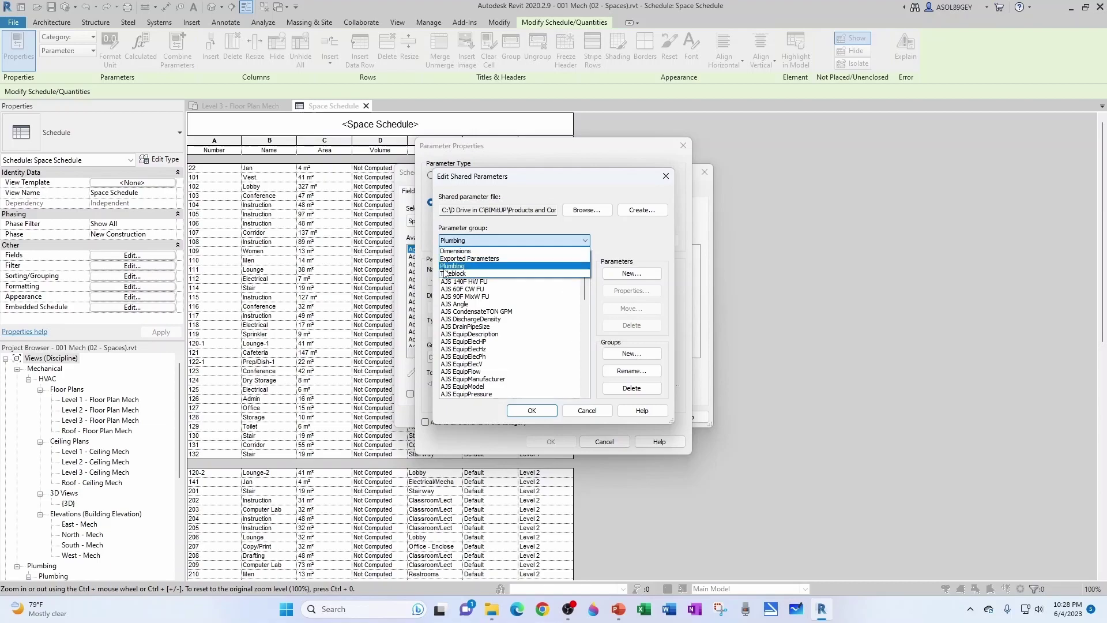
left_click(630, 362)
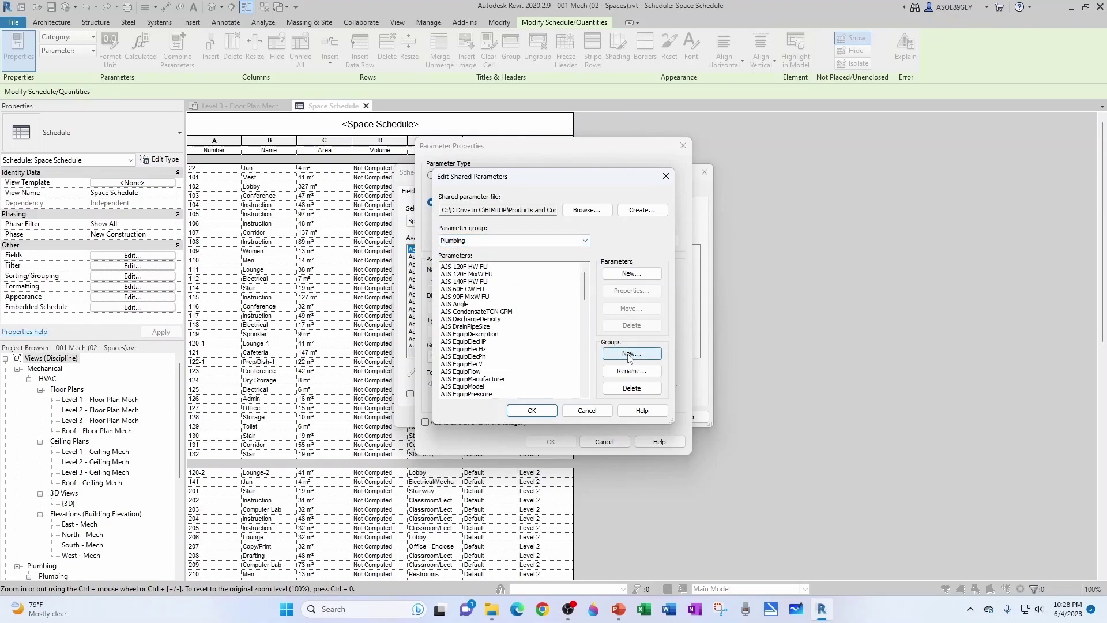
left_click(630, 354)
type("HVAC")
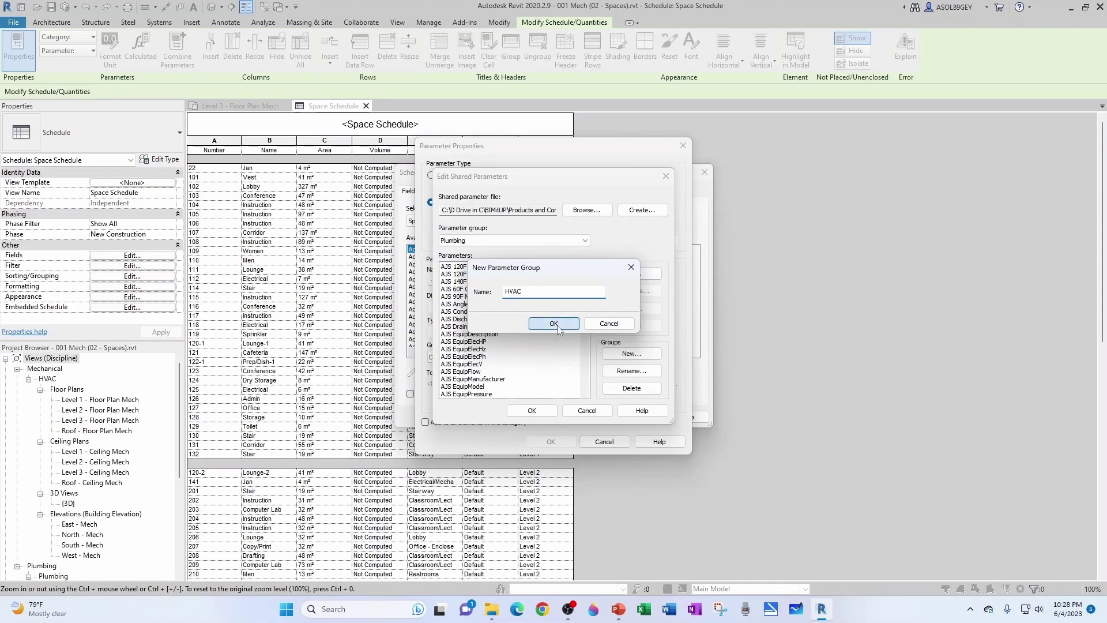
left_click(556, 324)
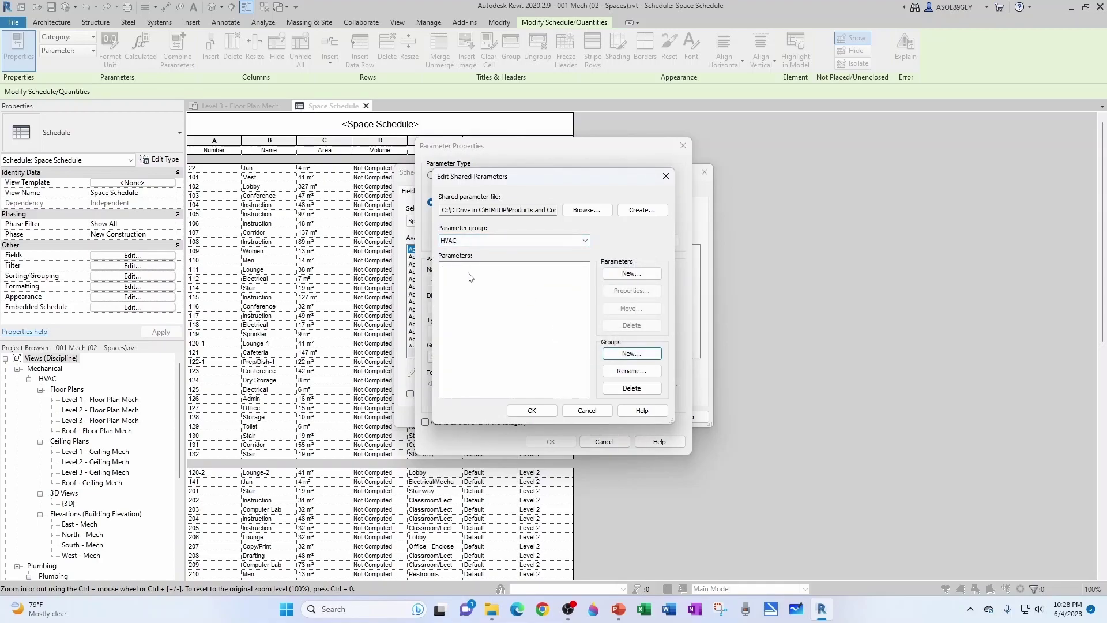
Step: Define a new parameter in the HVAC group named BIUAHUZone, with discipline Common and type Text
left_click(631, 273)
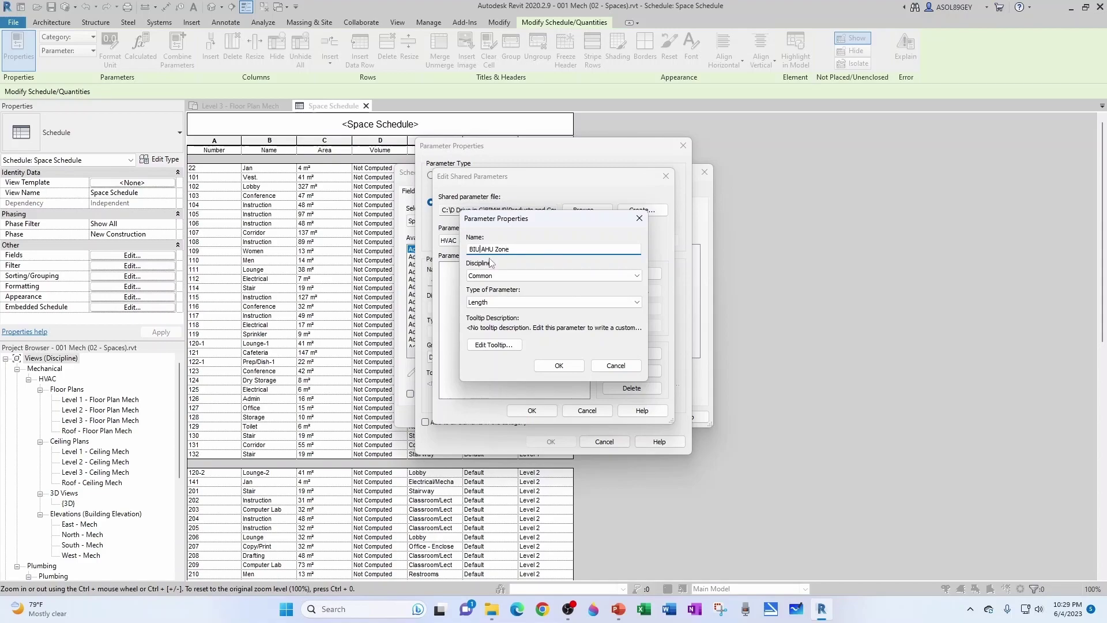
key("Right")
key("Right")
key("Right")
key("Delete")
key("Tab")
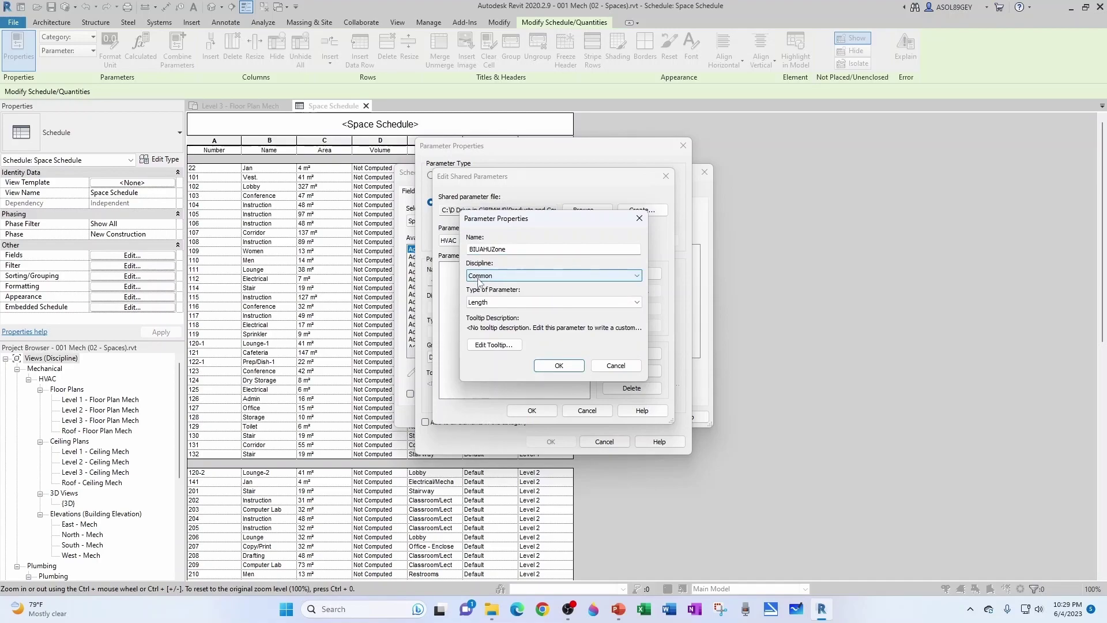
left_click(505, 252)
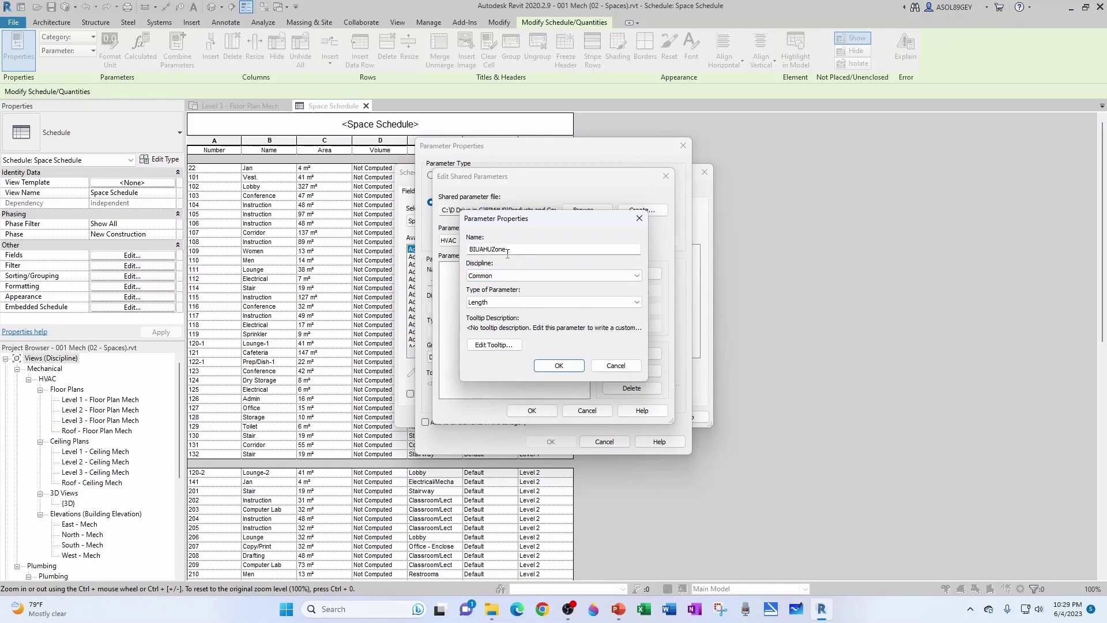
left_click(491, 276)
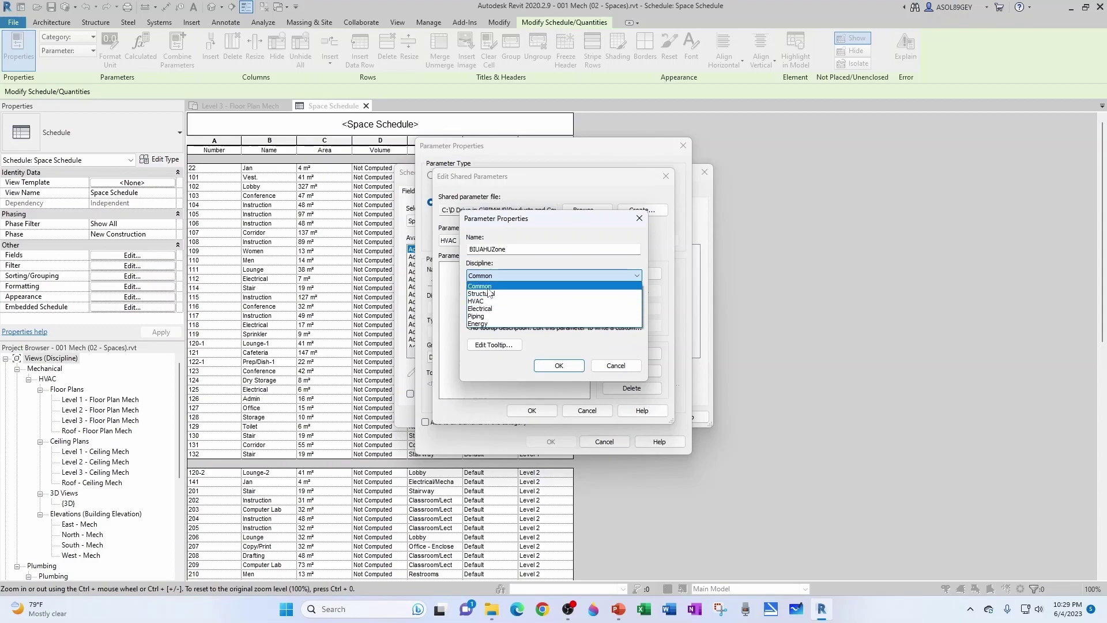
left_click(485, 286)
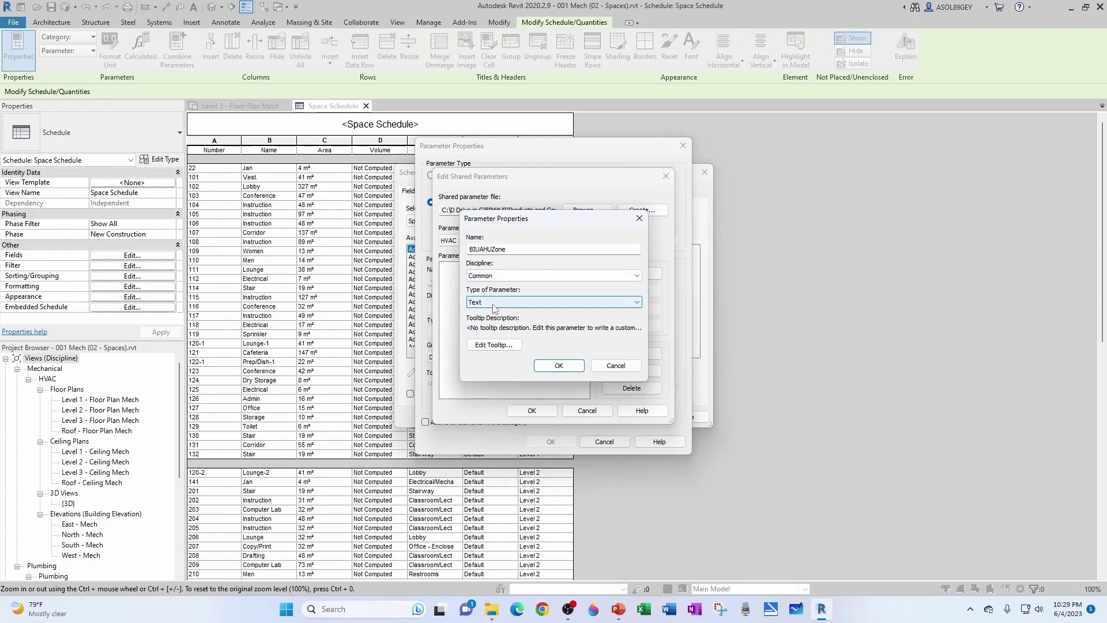
Step: Try the HVAC discipline for the BIUAHUZone parameter and look through its available parameter types
key("alt+Down")
left_click(493, 303)
left_click(493, 302)
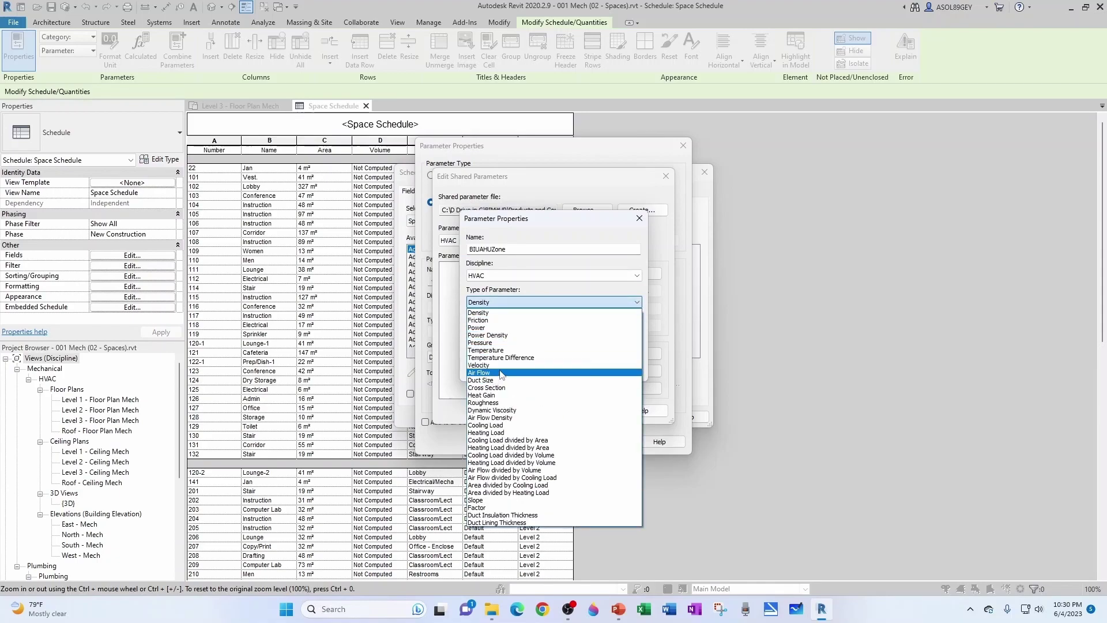
left_click(496, 277)
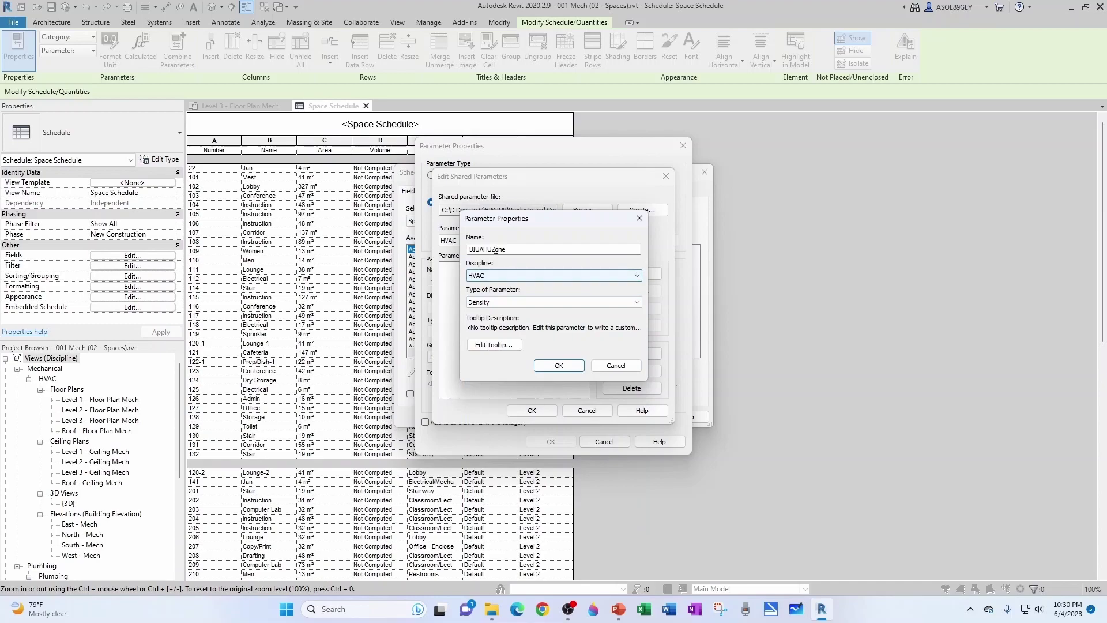
left_click(496, 249)
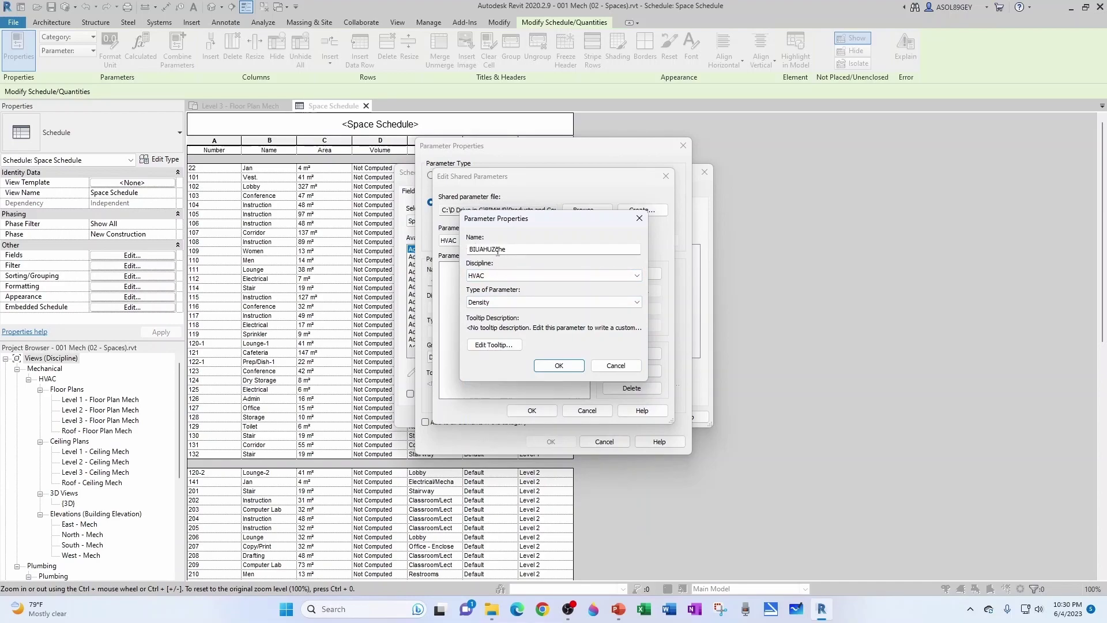
left_click(497, 276)
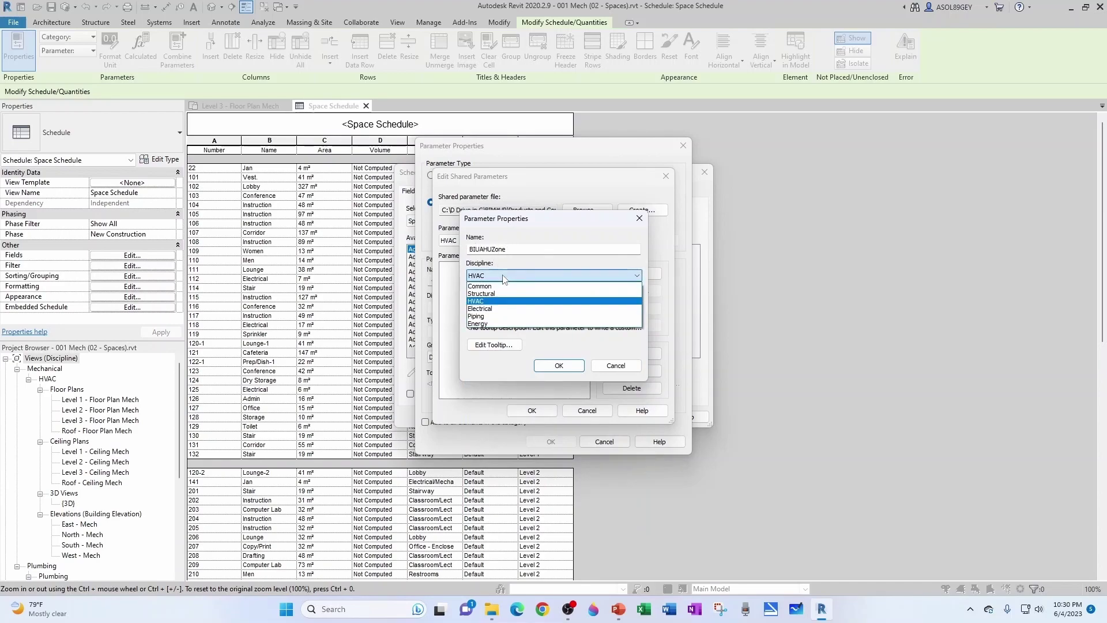
Step: Set the BIUAHUZone parameter back to discipline Common with type Text and create it
left_click(498, 287)
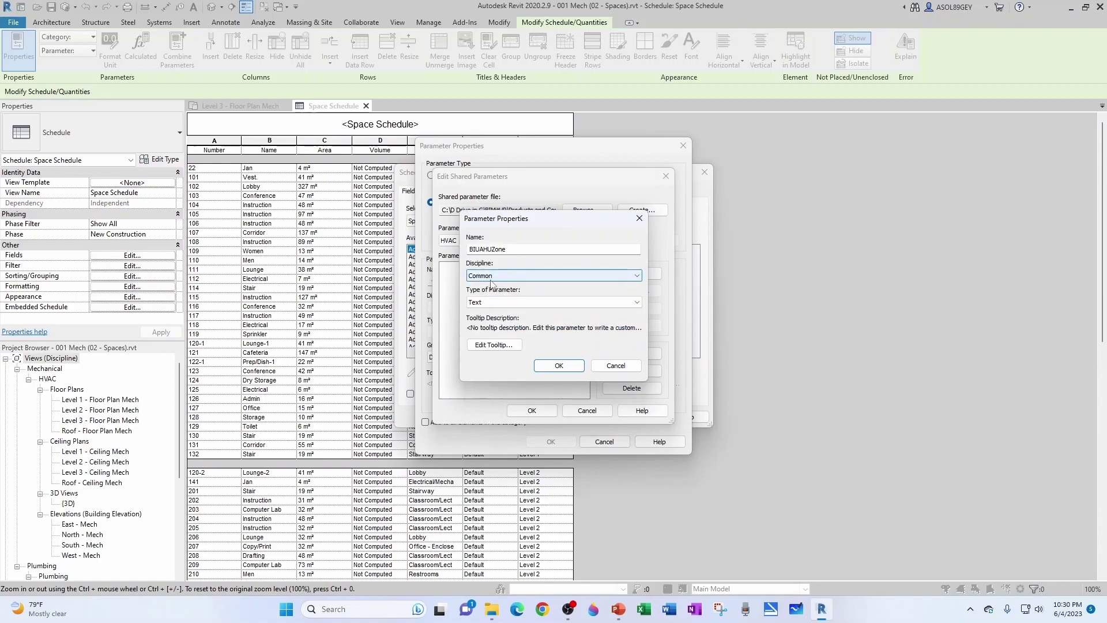
key("Tab")
left_click(551, 363)
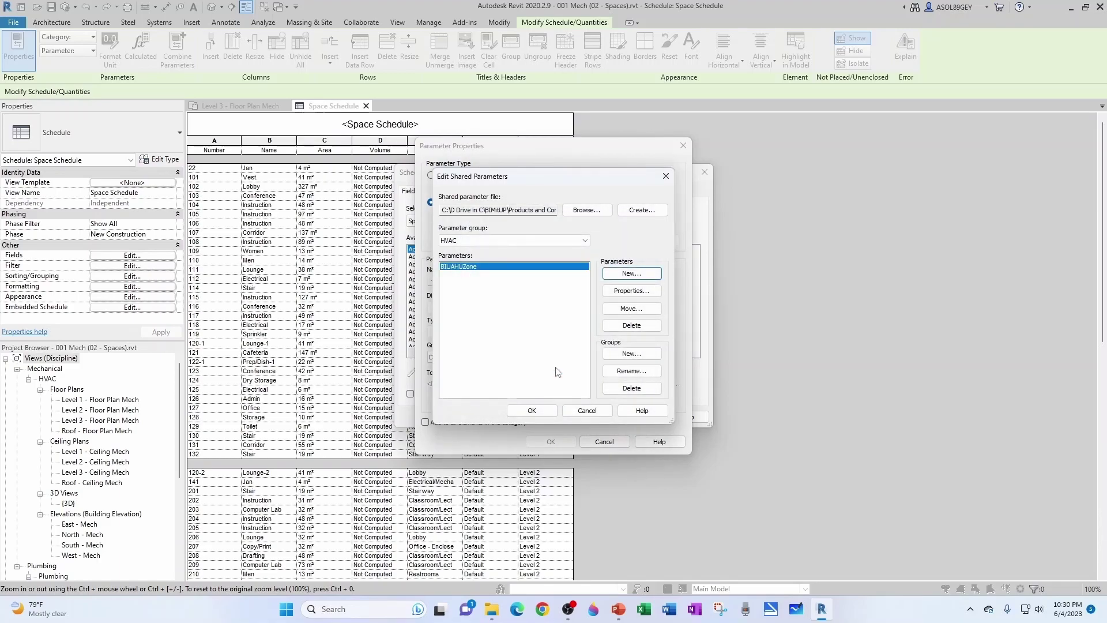
Step: Add a second shared parameter named BIUVAVZone to the HVAC group
left_click(631, 272)
type("B")
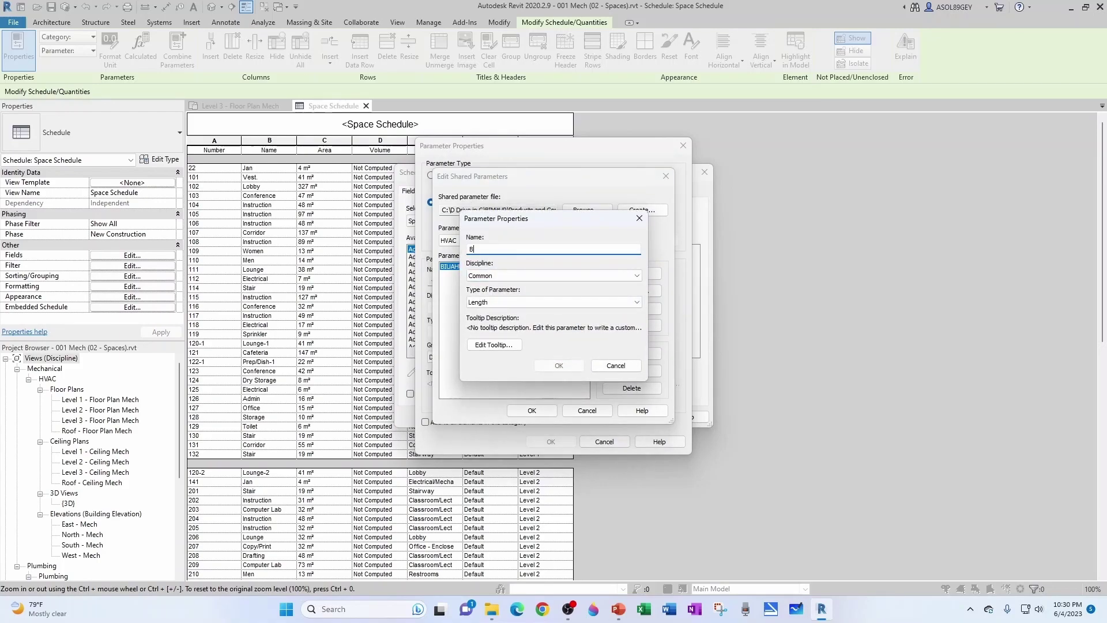
type("IU")
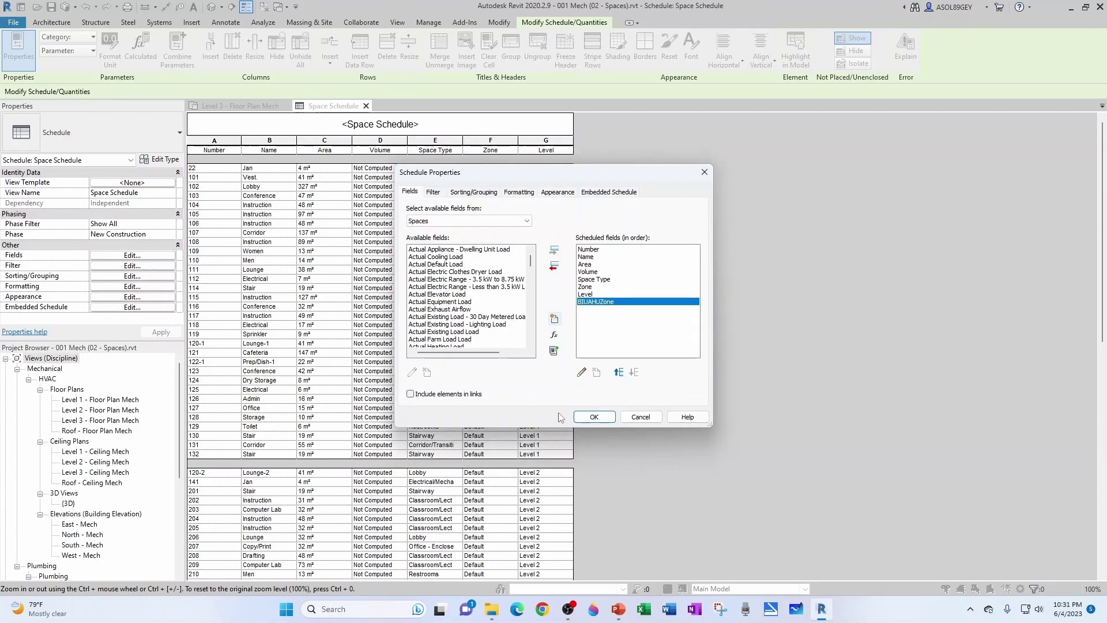
Step: Add the shared parameter BIUVAVZone to the scheduled fields, grouped under Mechanical
left_click(555, 320)
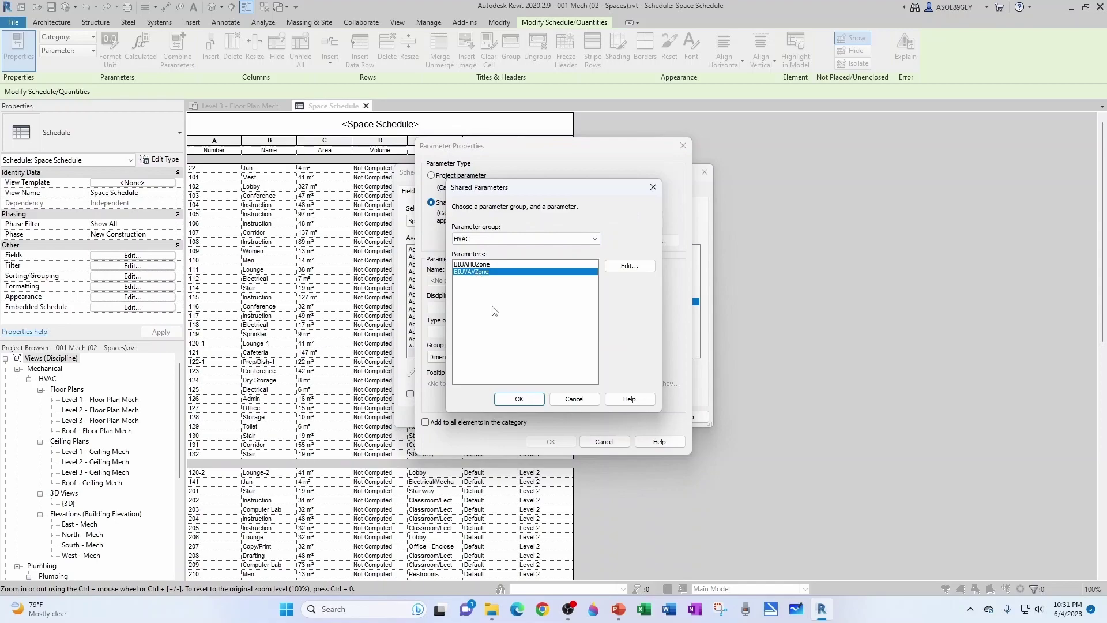
left_click(512, 396)
left_click(517, 358)
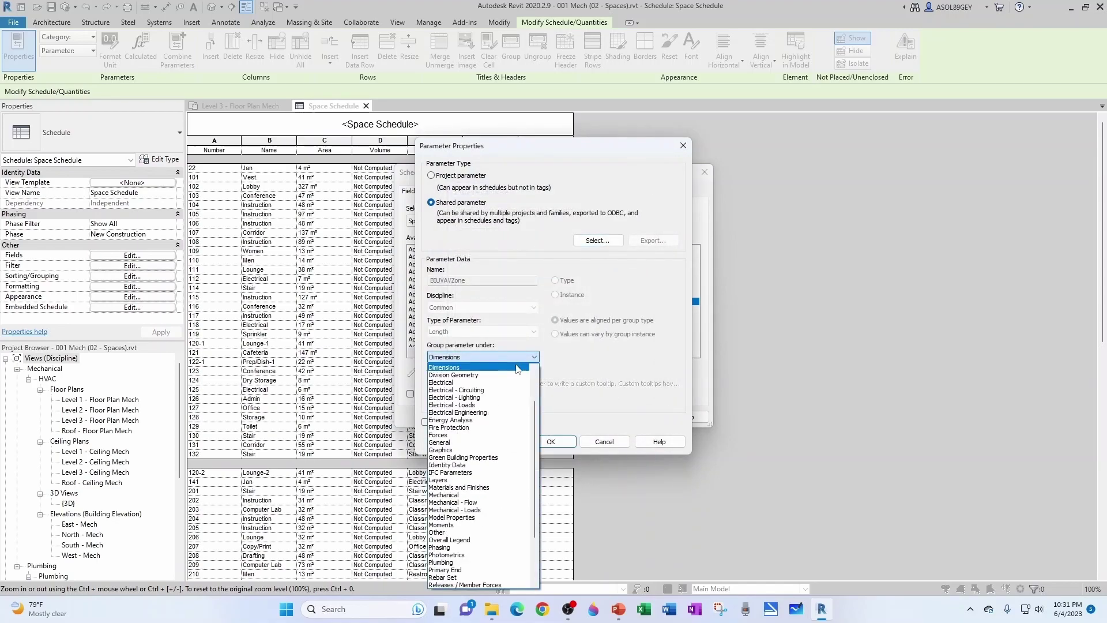
left_click(479, 496)
left_click(549, 443)
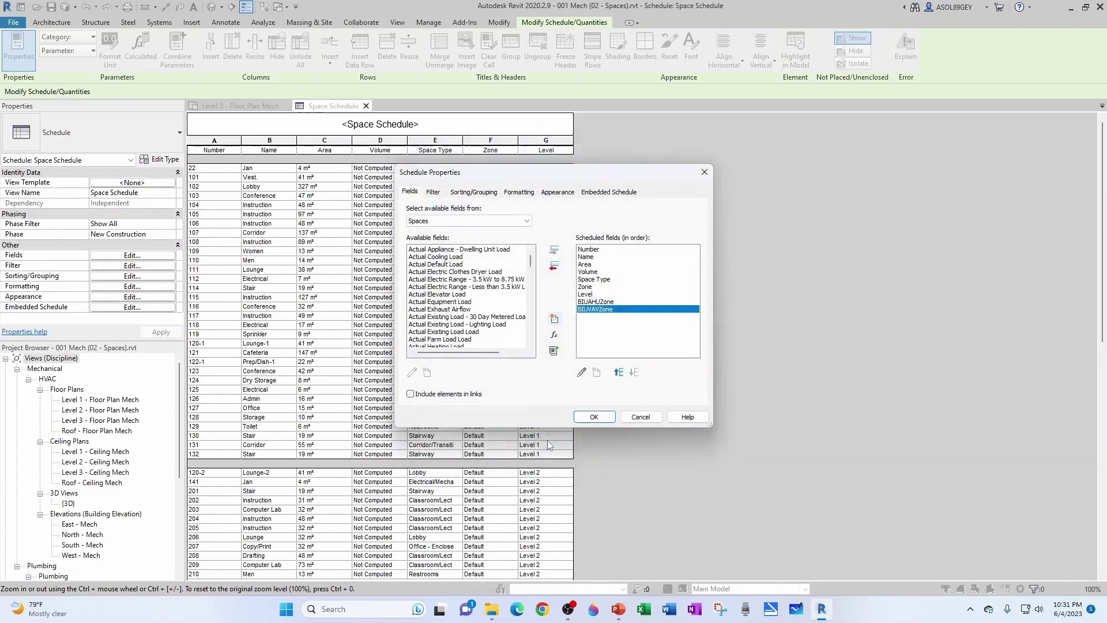
Step: Group the BIUAHUZone field's parameter under Mechanical and apply the schedule's field changes
left_click(596, 303)
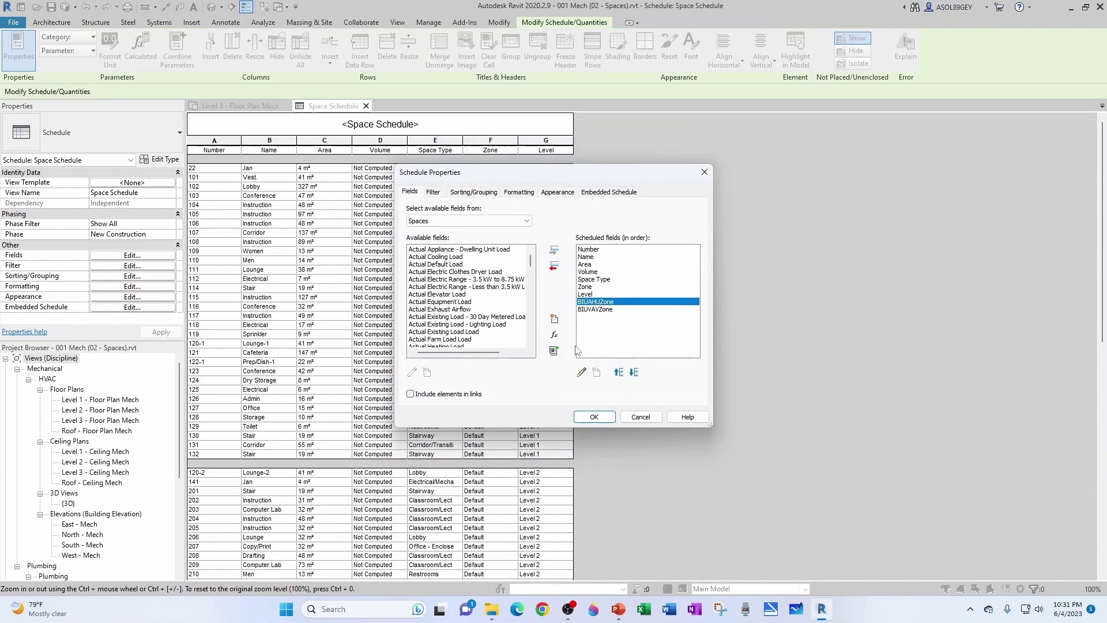
left_click(579, 378)
left_click(461, 365)
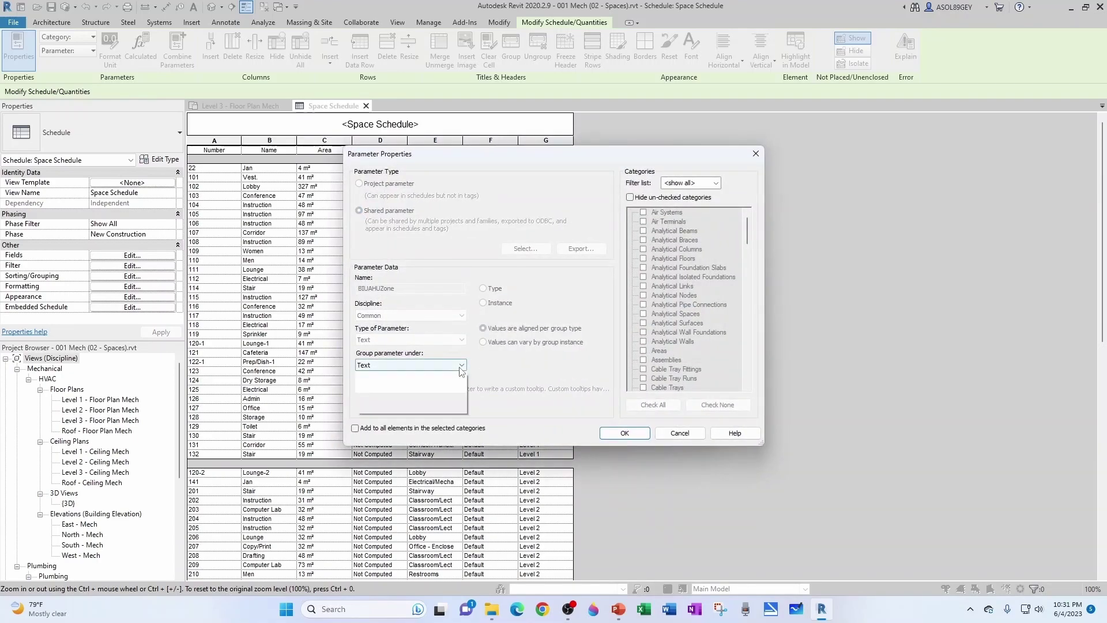
left_click(407, 436)
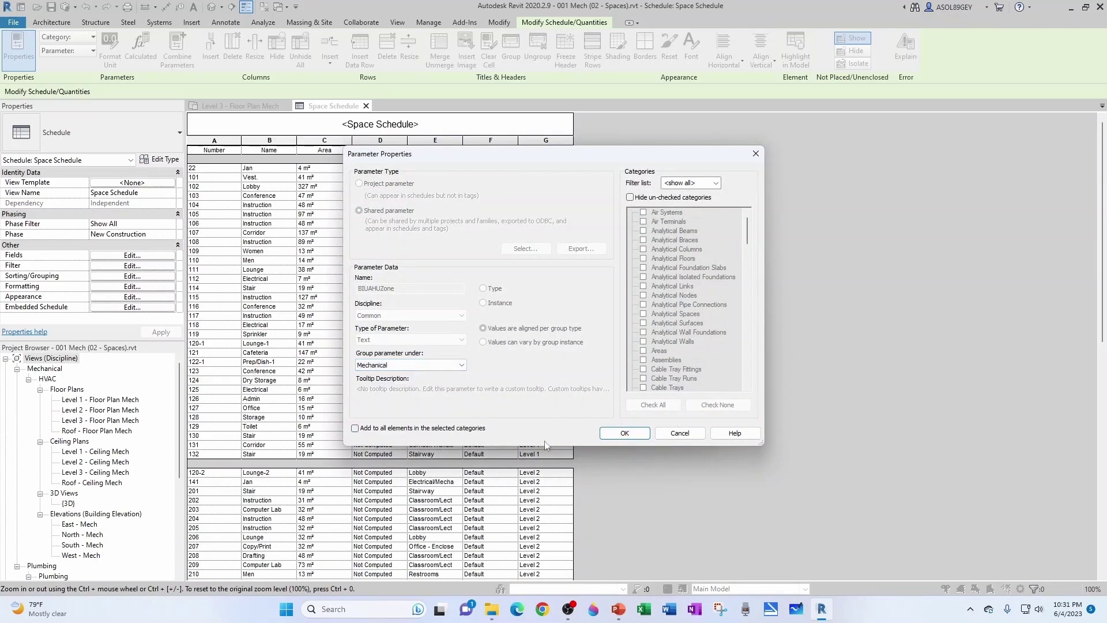
left_click(617, 435)
left_click(600, 415)
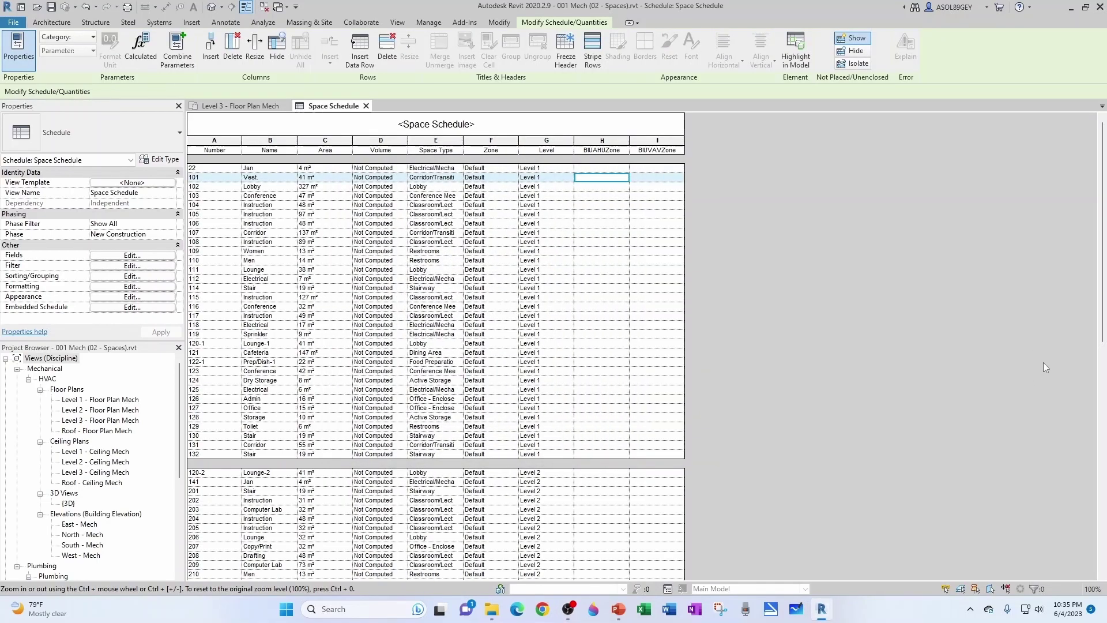
Step: Duplicate the Level 1 - Floor Plan Mech view with detailing
left_click(98, 420)
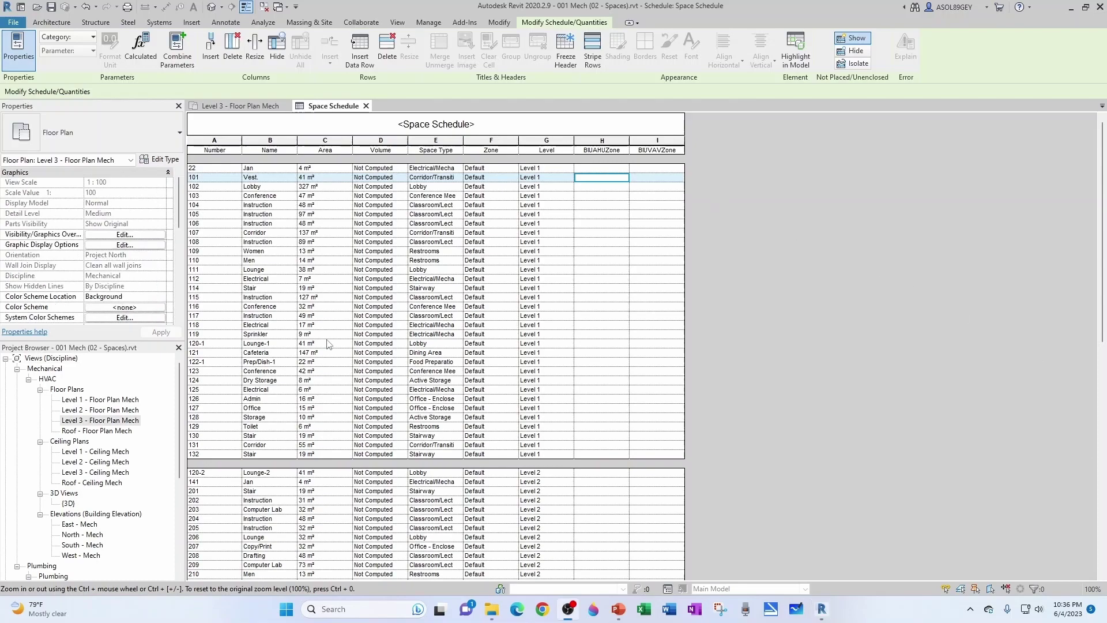
left_click(95, 401)
right_click(95, 403)
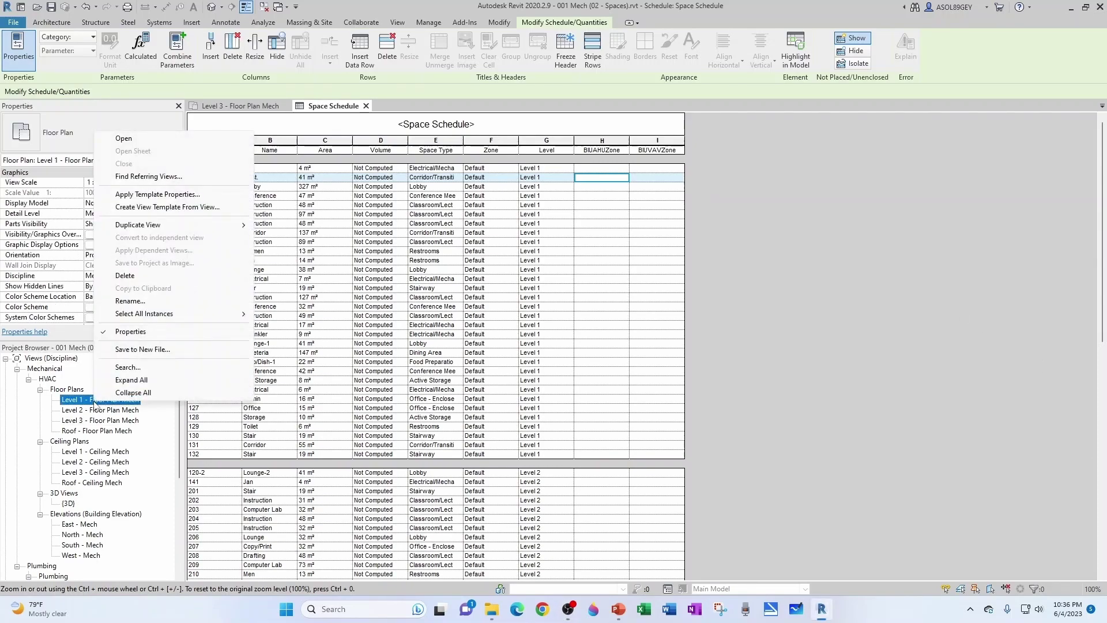
mouse_move(191, 228)
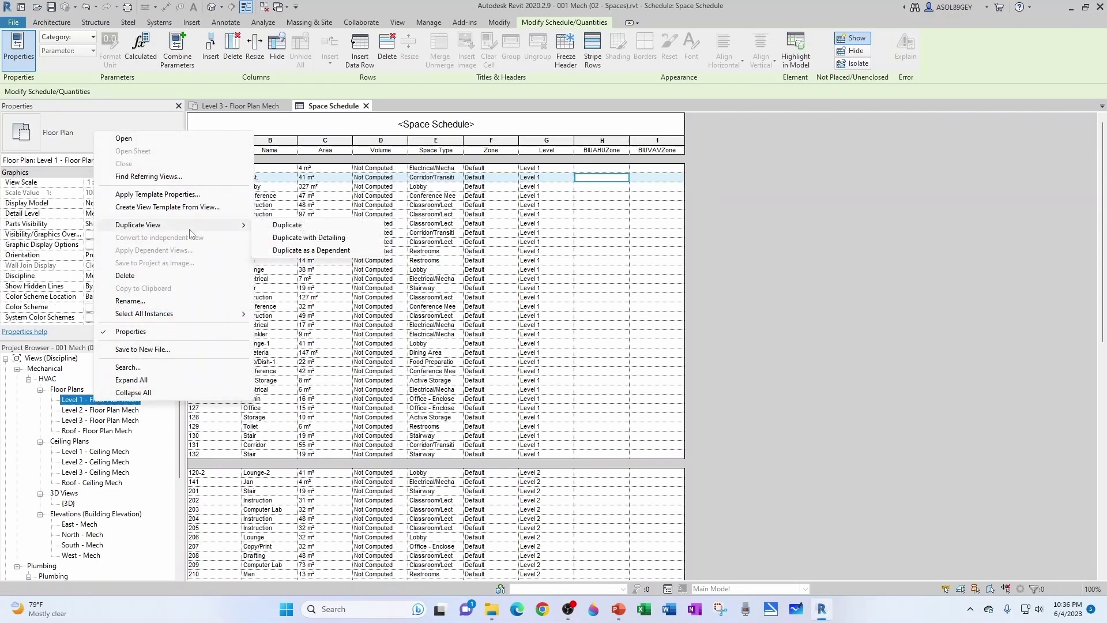
left_click(306, 238)
scroll(536, 390, "up", 6)
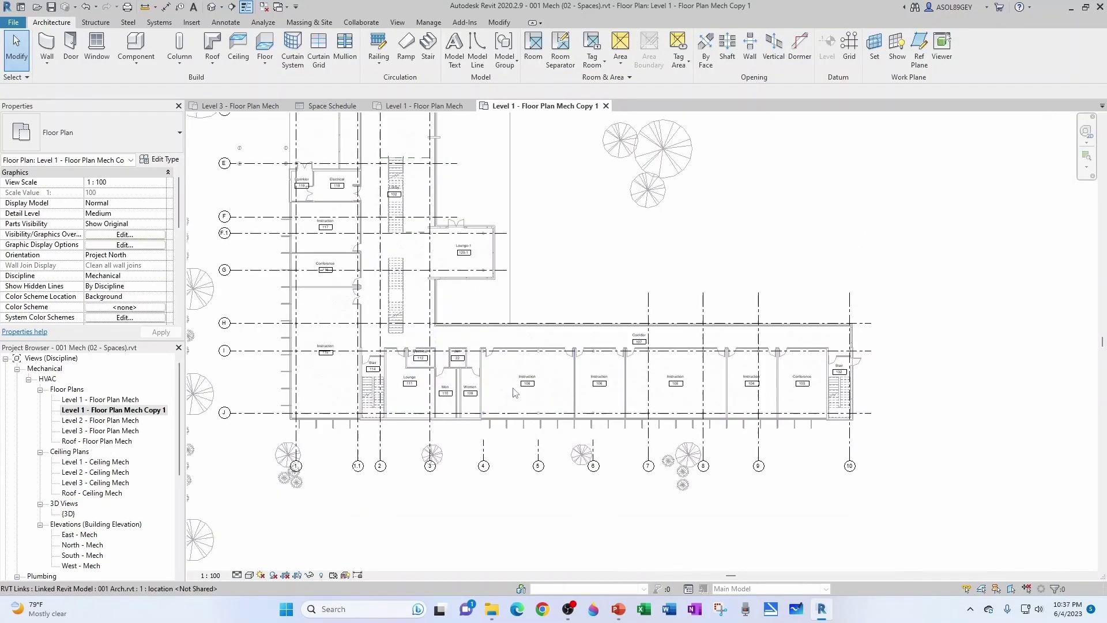
Step: Duplicate the Level 2 and Level 3 mechanical floor plan views with detailing
right_click(112, 420)
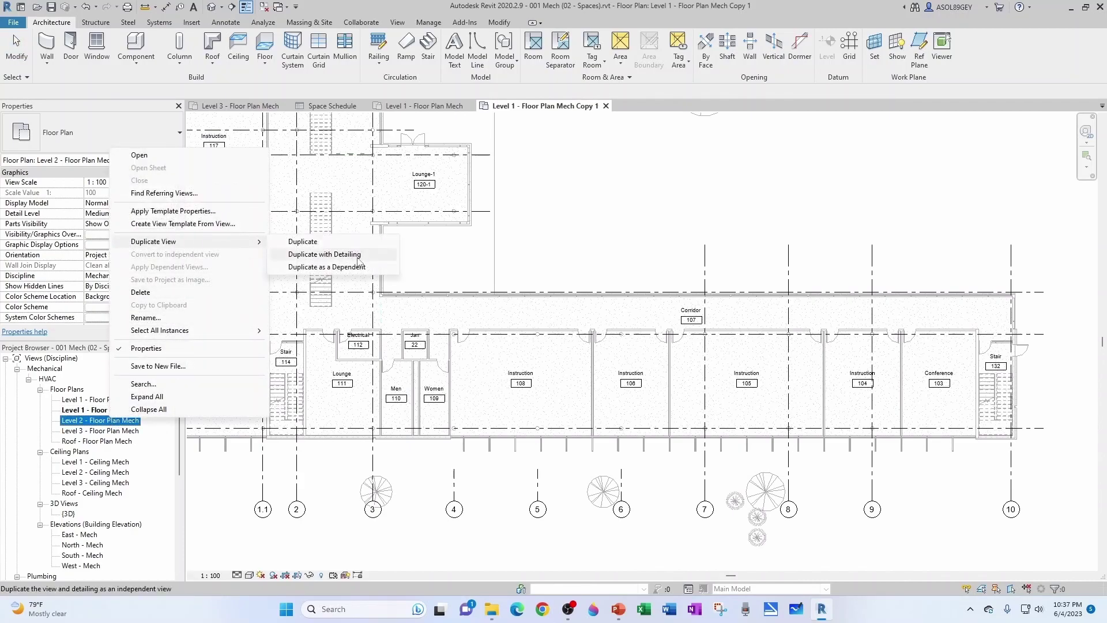
left_click(311, 253)
right_click(130, 440)
mouse_move(207, 268)
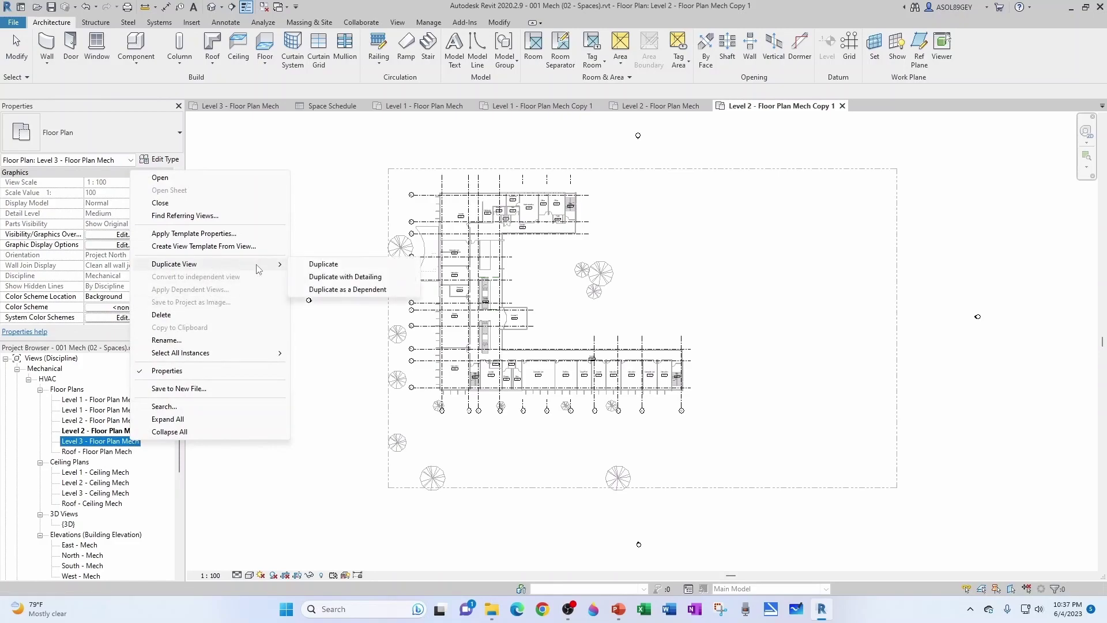
left_click(324, 277)
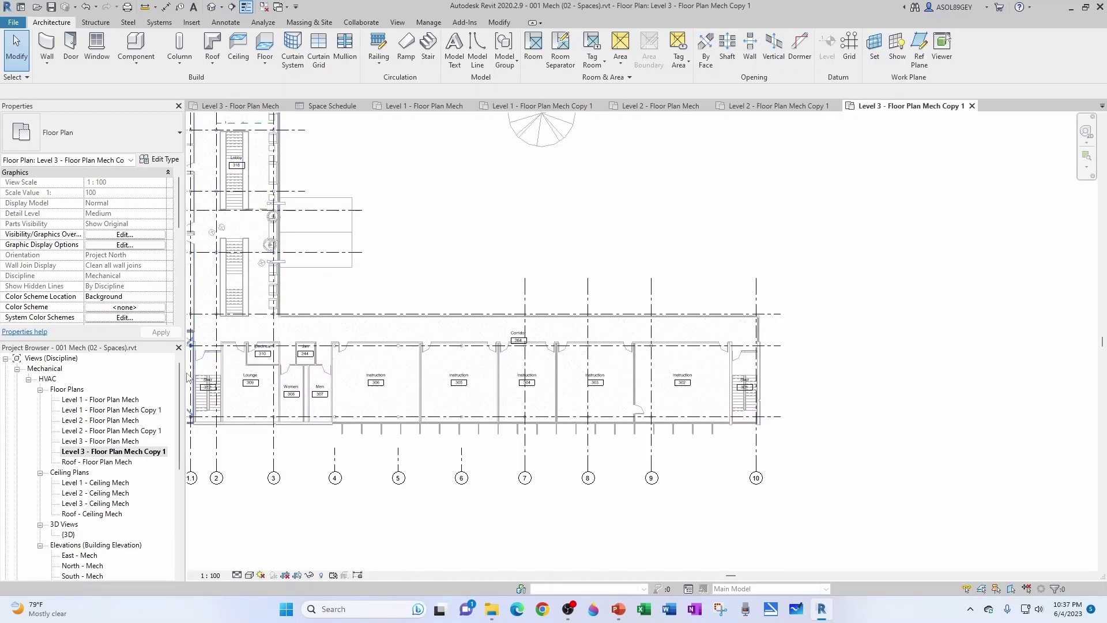
Step: Duplicate the Roof - Floor Plan Mech view with detailing
right_click(114, 461)
mouse_move(207, 282)
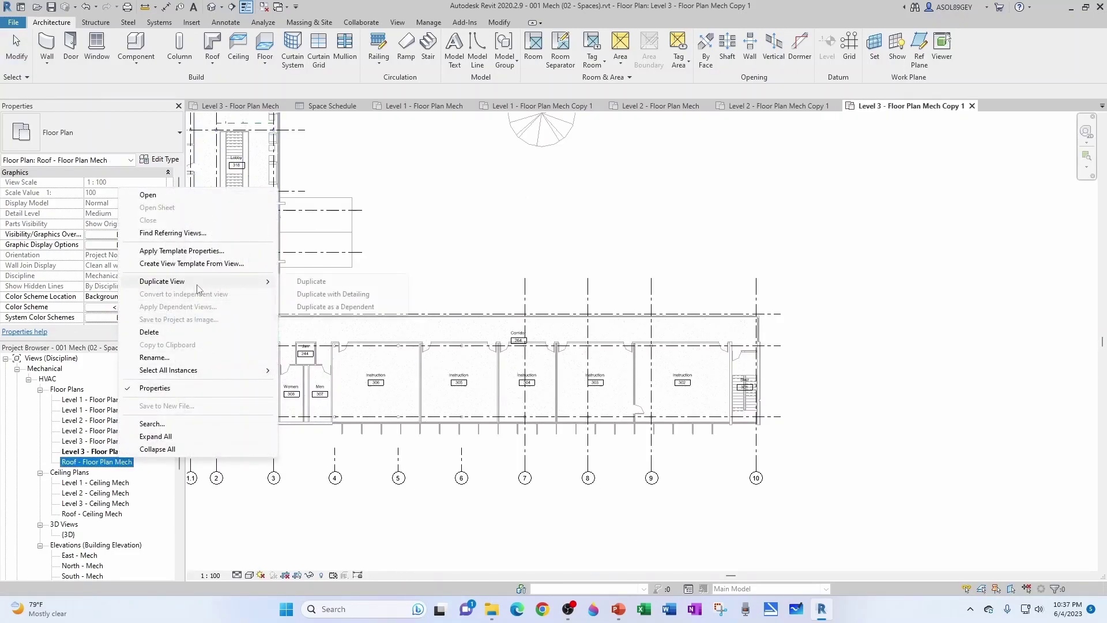
left_click(326, 293)
Step: Rename the Level 1 plan copy as "Level 1 - Floor Plan Mech Space Type" and copy that name for reuse
left_click(136, 414)
left_click(128, 410)
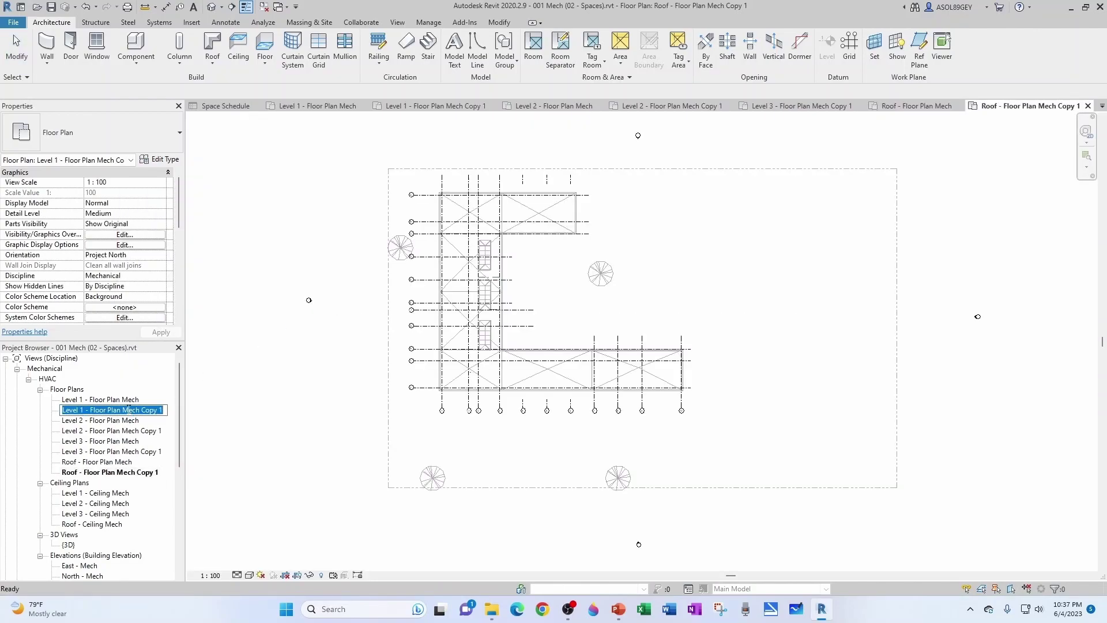
left_click_drag(142, 410, 159, 410)
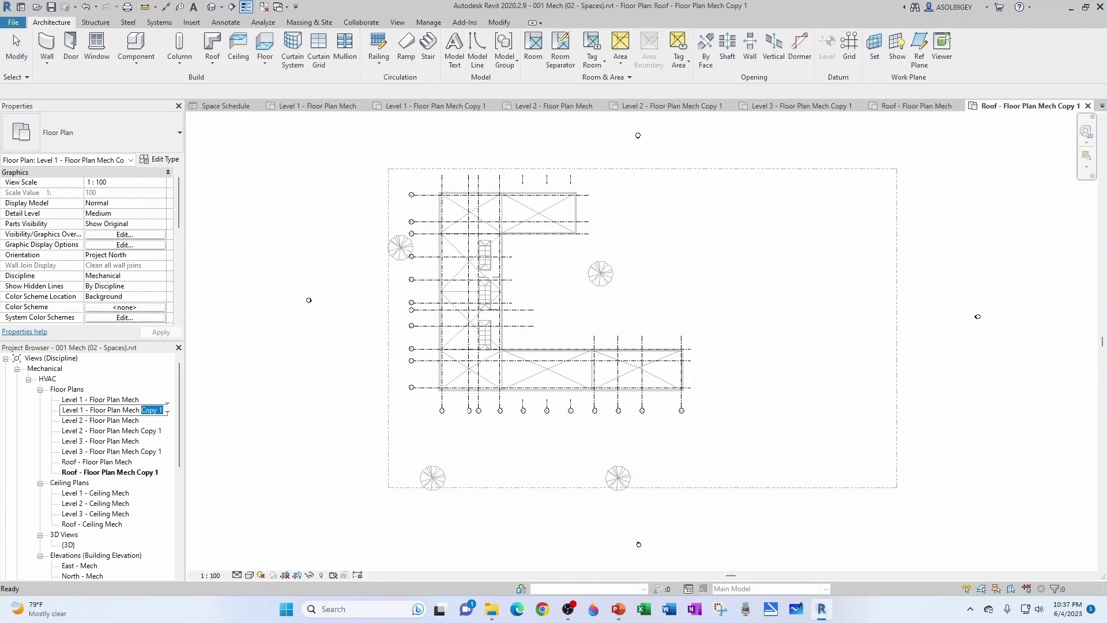
type("Space Type")
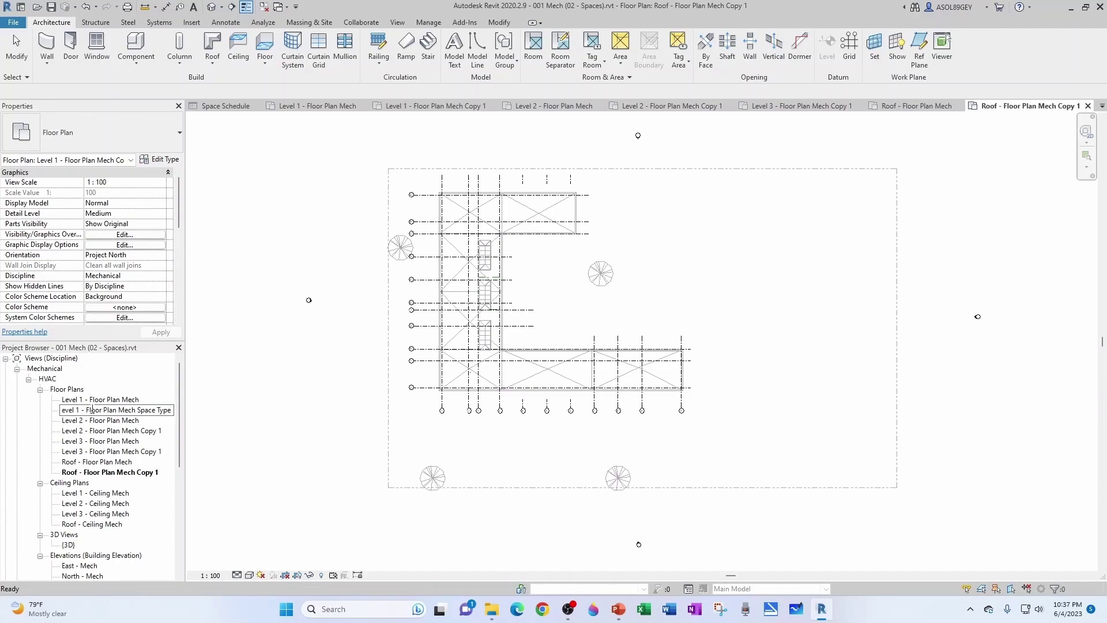
left_click_drag(169, 409, 37, 410)
key("ctrl+c")
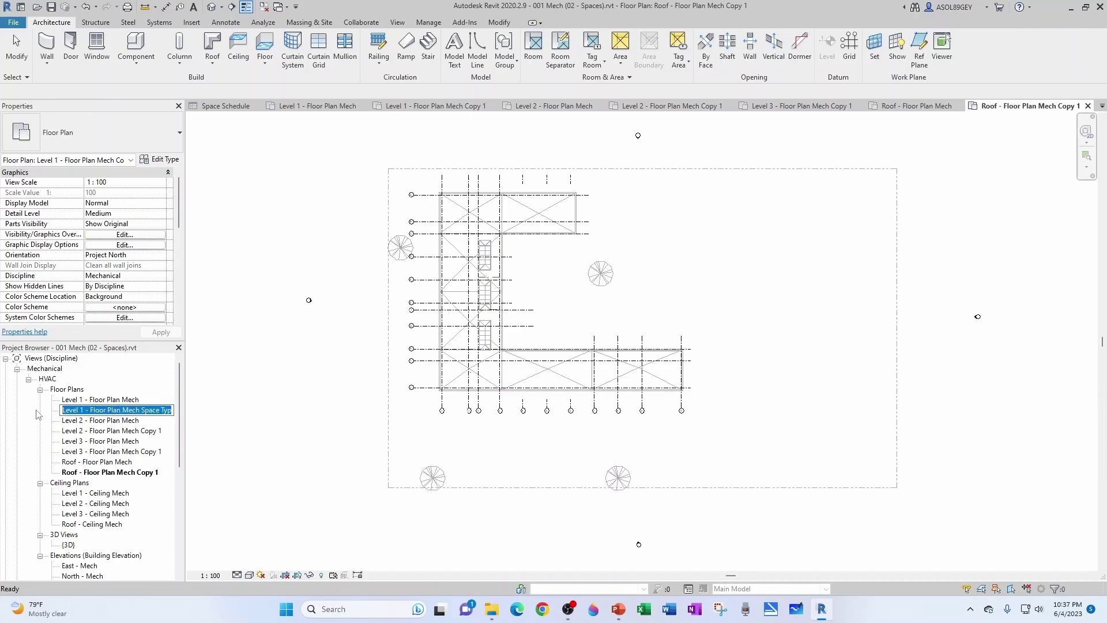
Step: Rename the Level 2 plan copy as "Level 2 - Floor Plan Mech Space Type", reusing the copied name
left_click(90, 431)
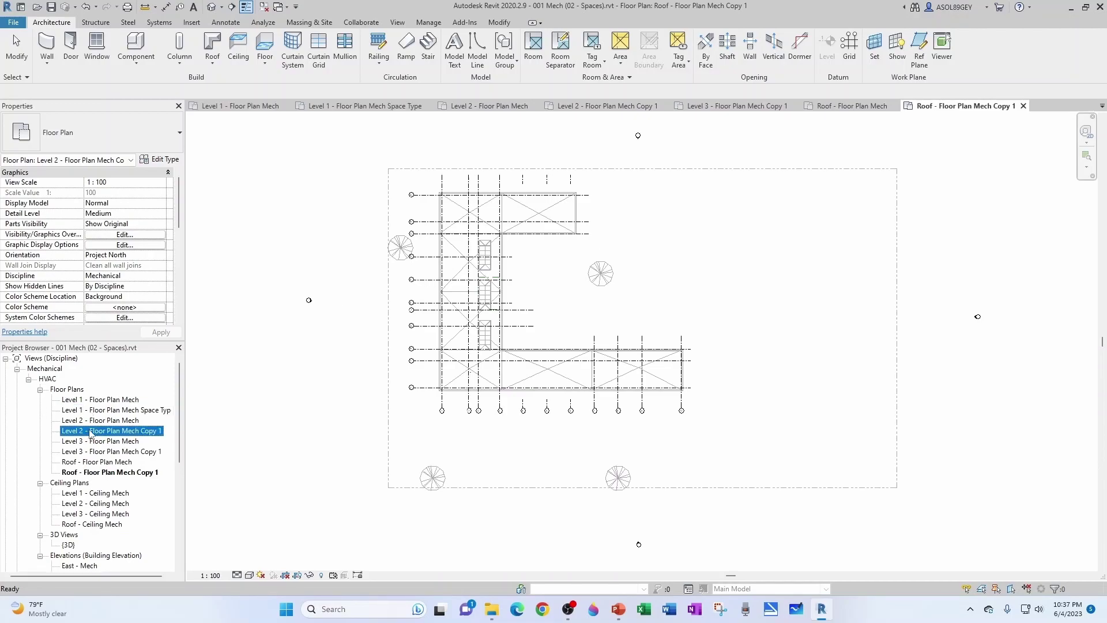
left_click(90, 433)
key("ctrl+v")
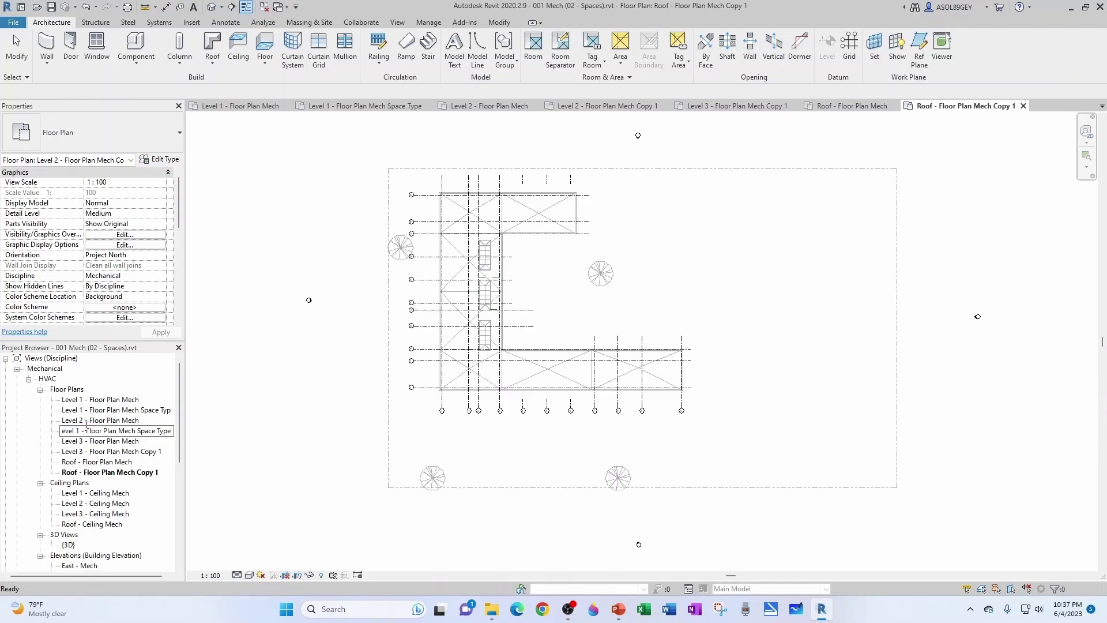
key("BackSpace")
type("2")
Step: Rename the Level 3 plan copy as "Level 3 - Floor Plan Mech Space Type", reusing the copied name
left_click(119, 452)
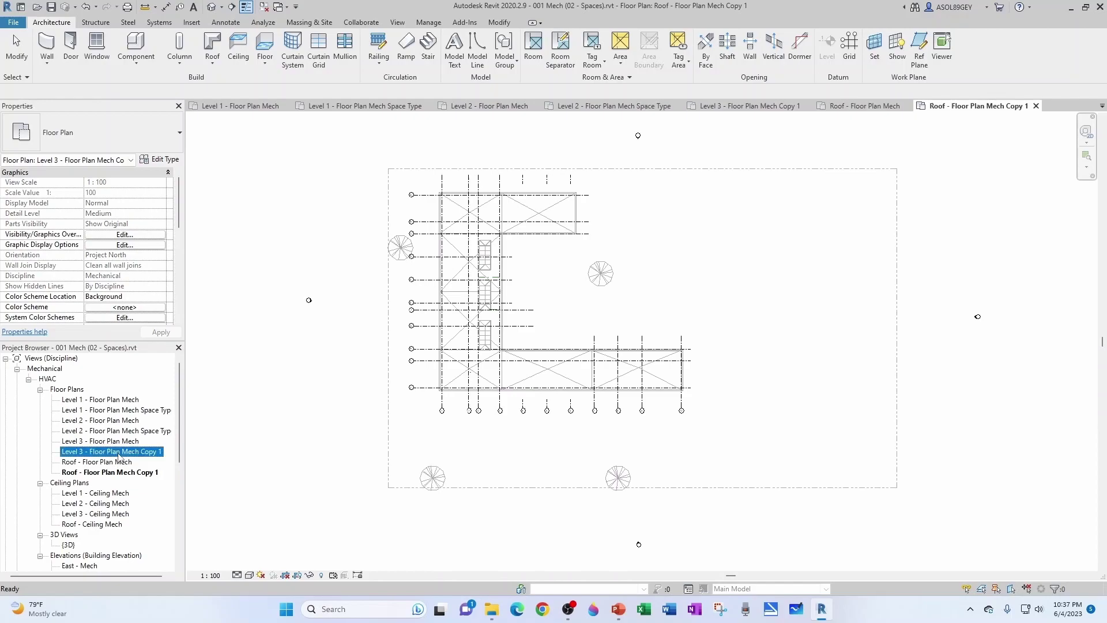
left_click(120, 453)
key("ctrl+v")
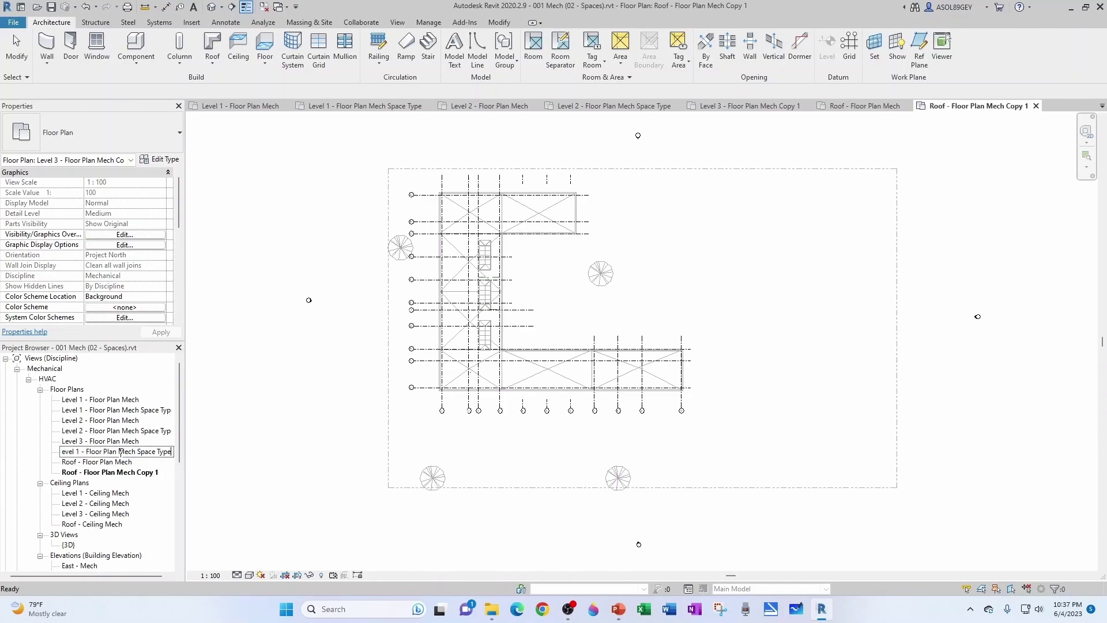
Step: Rename the Roof plan copy as "Roof - Floor Plan Mech Space Type"
left_click(144, 473)
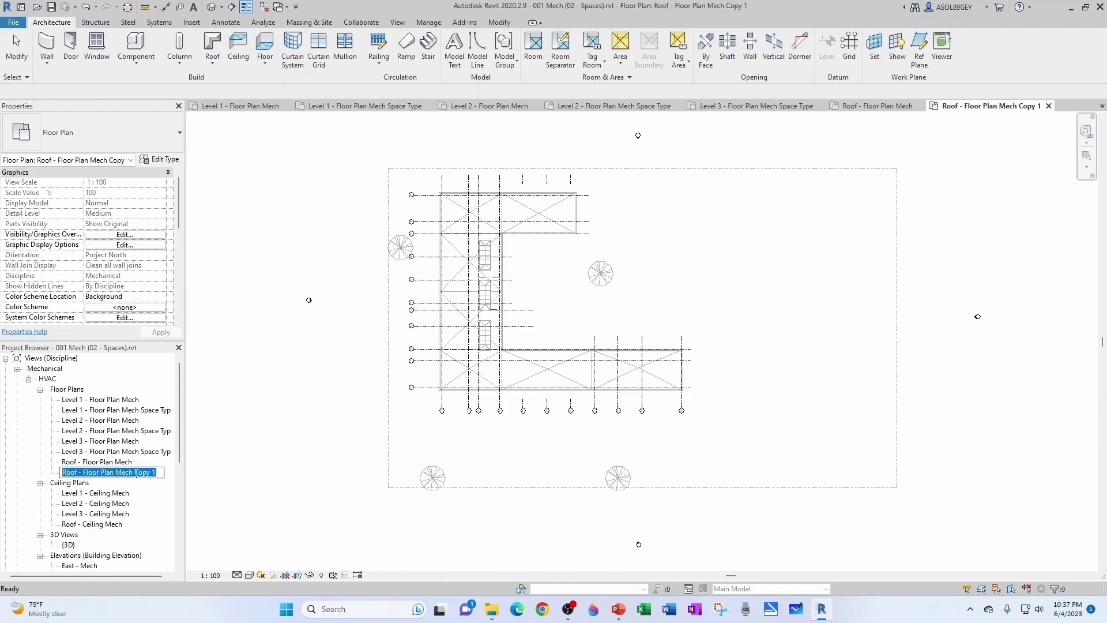
left_click(145, 472)
left_click_drag(134, 474, 161, 473)
type("Space T")
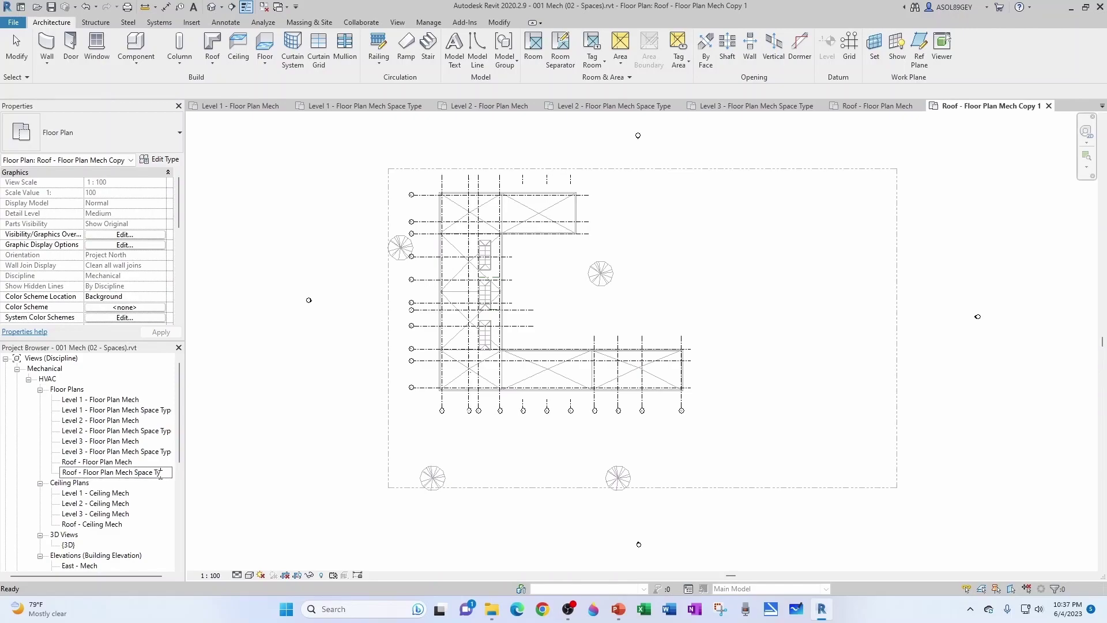
key("Return")
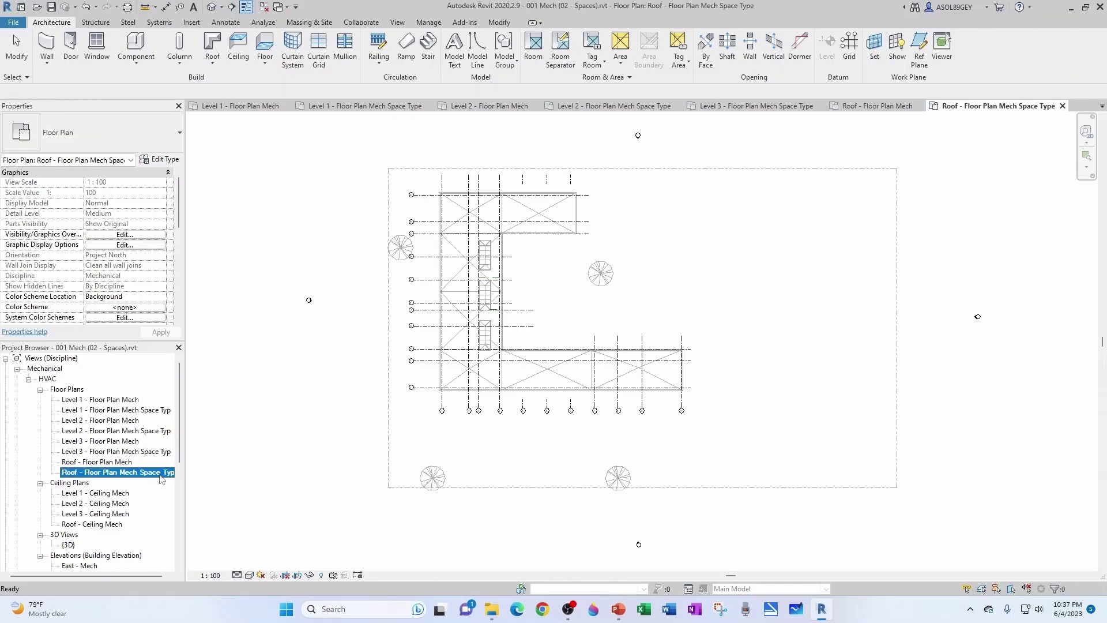
Step: Open the Level 1 - Floor Plan Mech Space Type view and close all inactive views
double_click(135, 411)
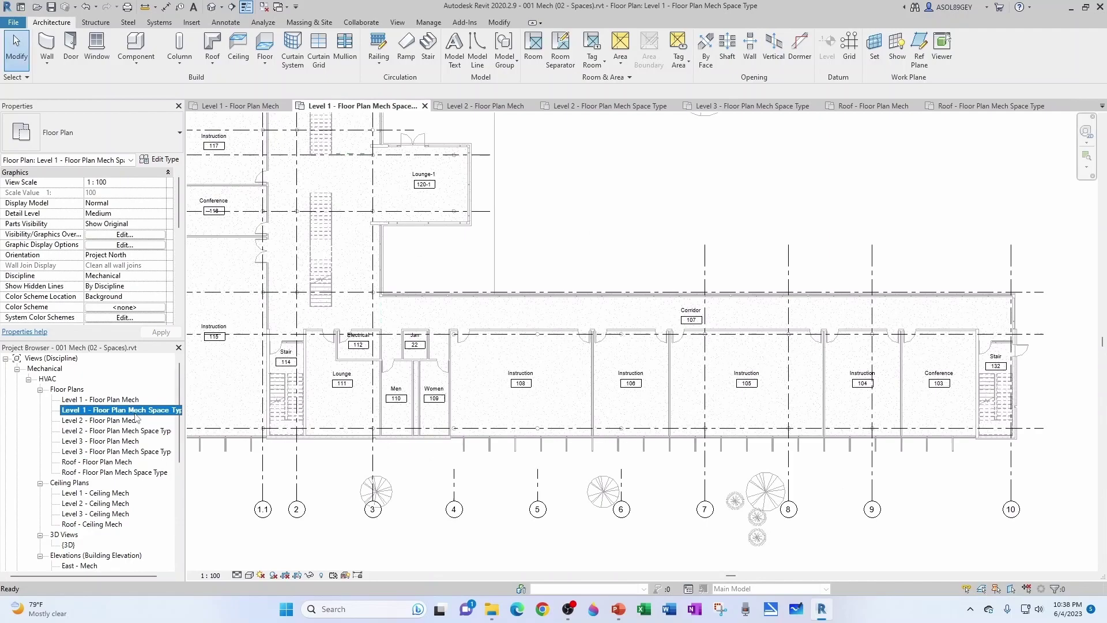
left_click(265, 7)
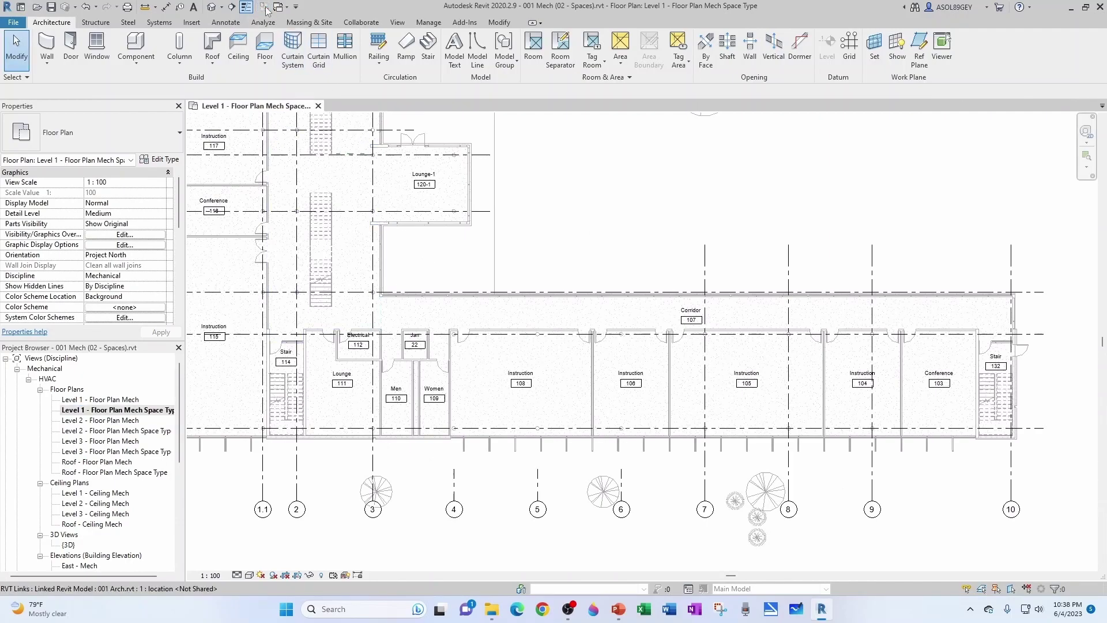
scroll(498, 385, "down", 4)
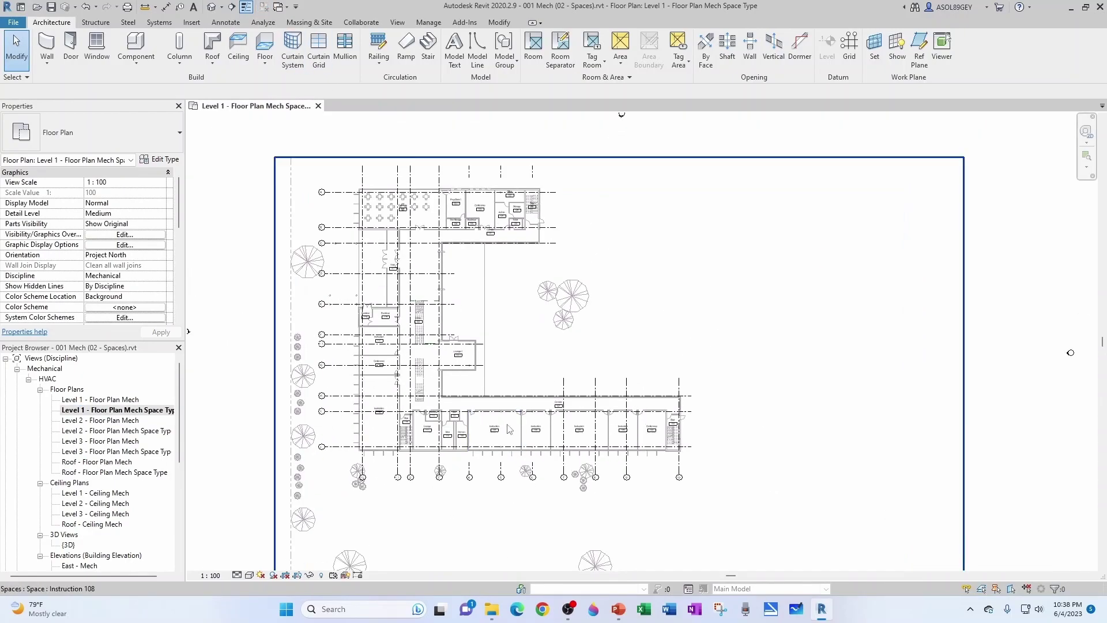
scroll(544, 434, "down", 3)
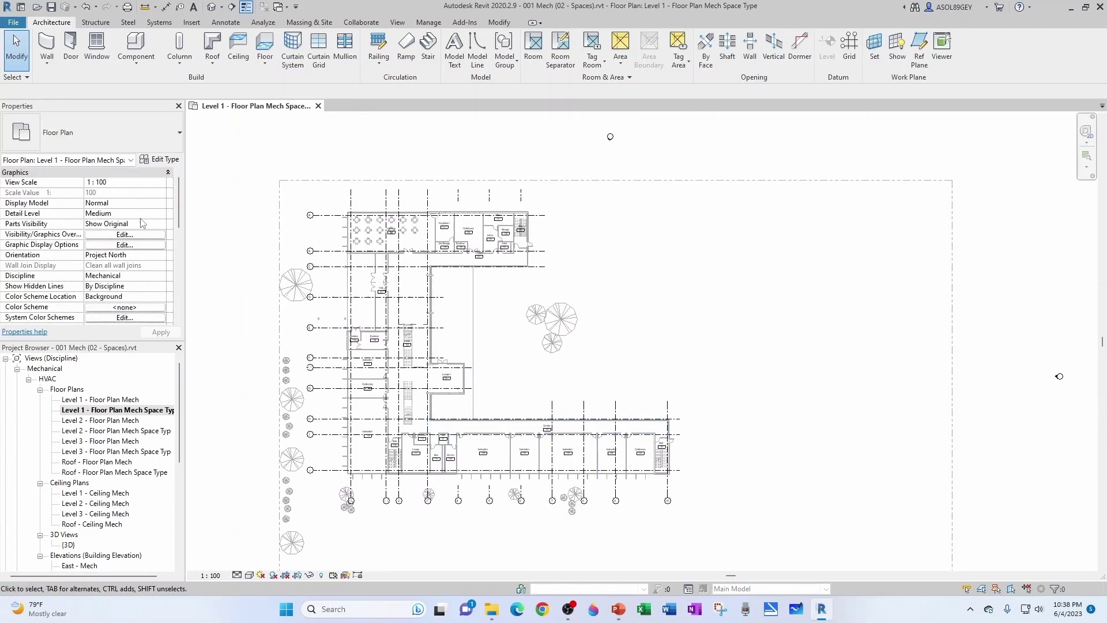
Step: Apply the Spaces color scheme Schema 1, colored by Name, to the Level 1 Space Type plan
scroll(143, 222, "down", 1)
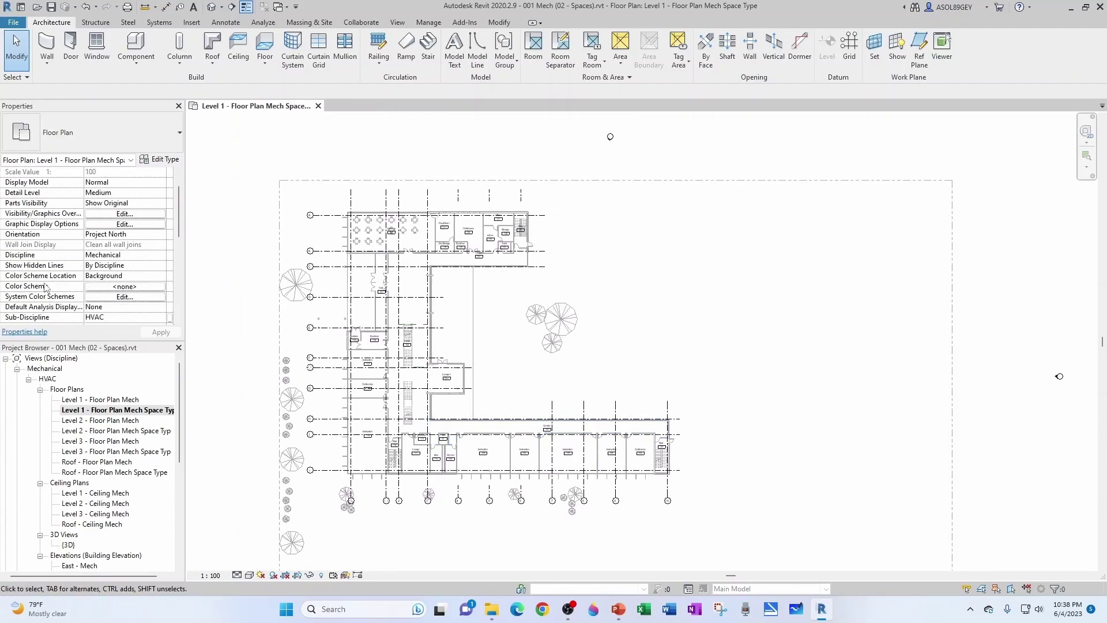
left_click(104, 287)
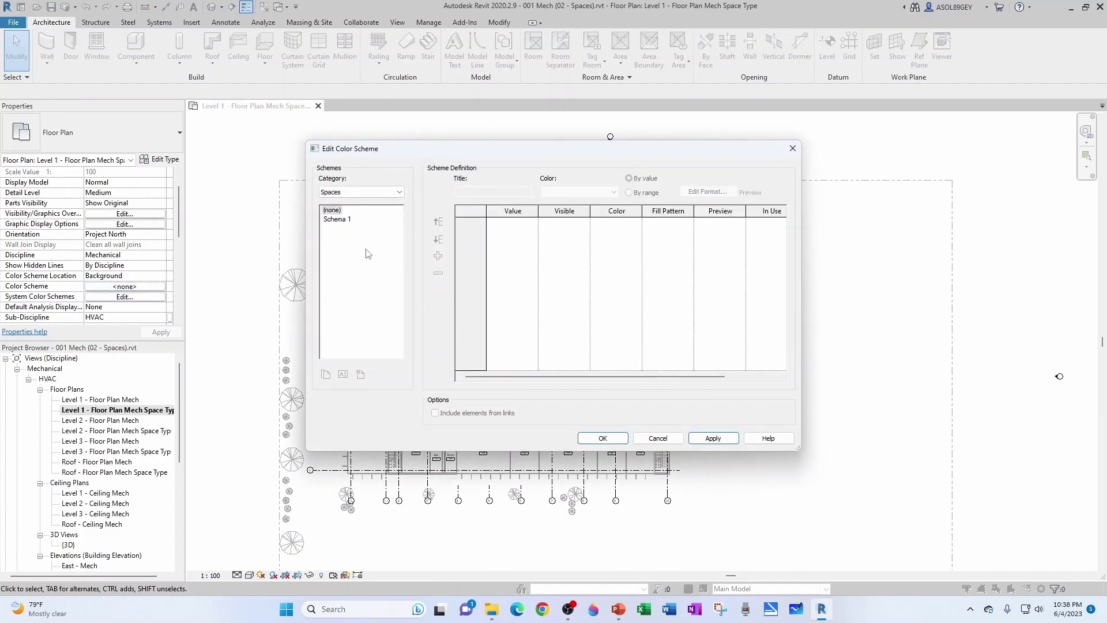
left_click(345, 221)
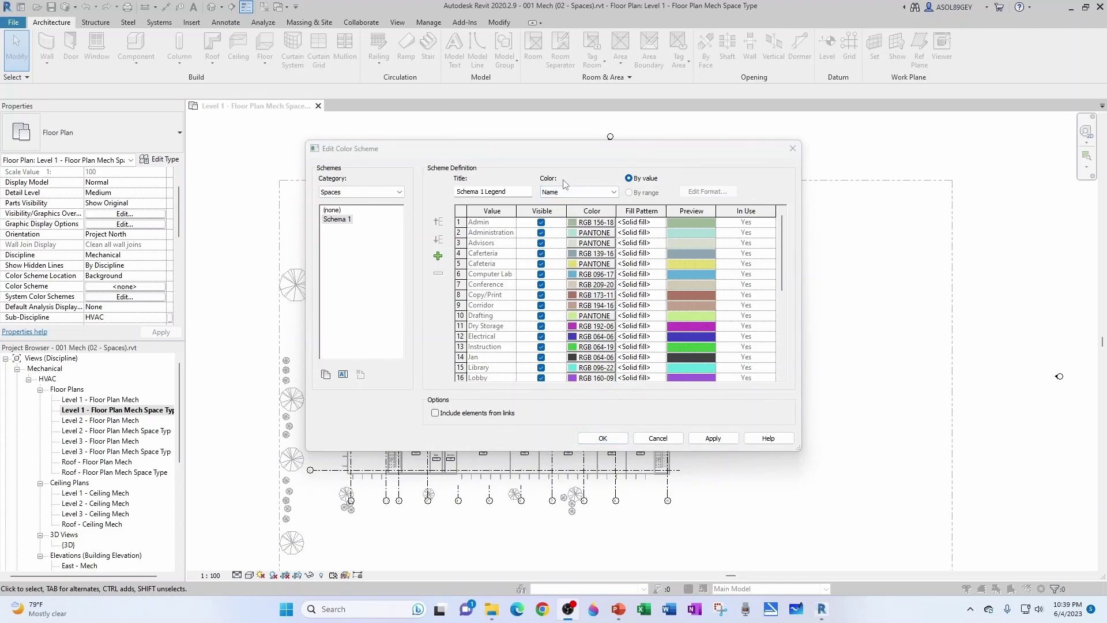
left_click(579, 193)
left_click(577, 309)
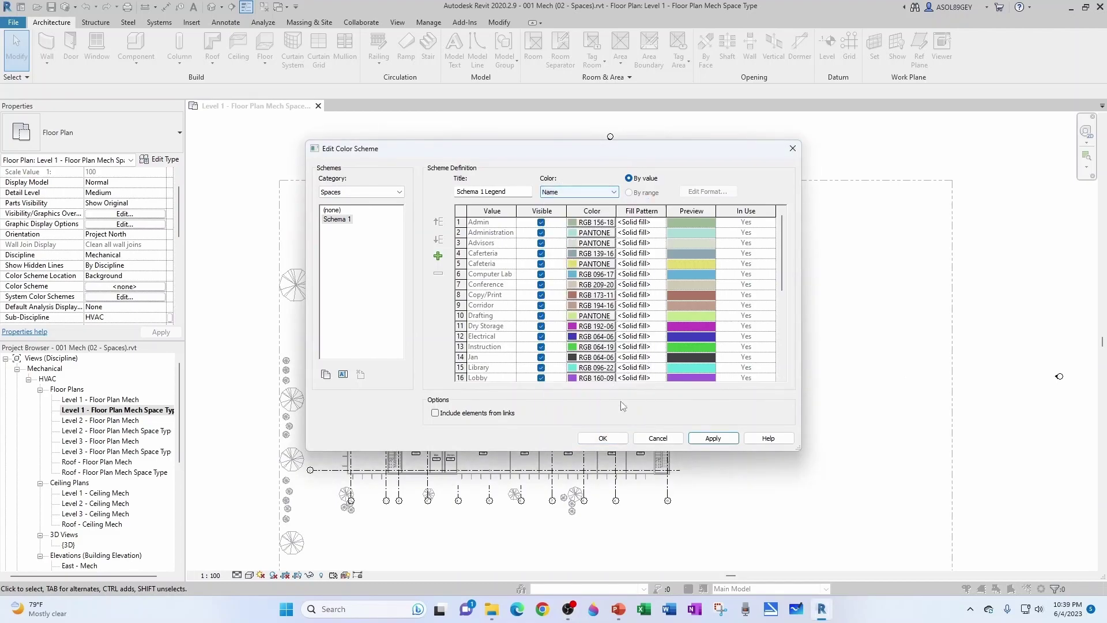
left_click(603, 438)
Step: Place a color fill legend in the empty area to the right of the Level 1 building plan
left_click(263, 21)
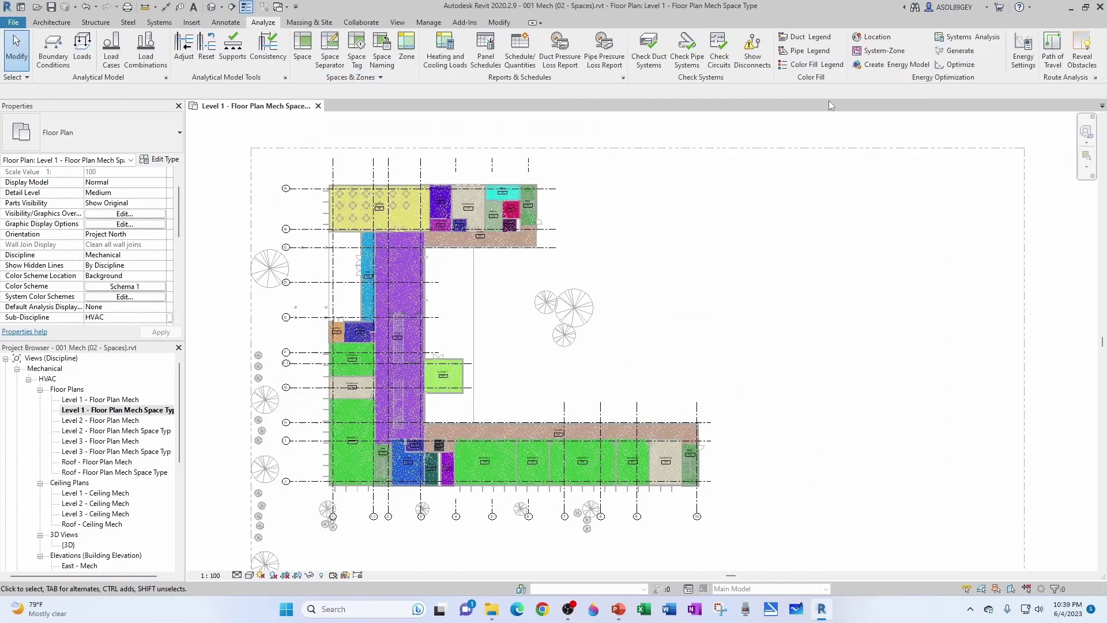
left_click(802, 69)
left_click(653, 217)
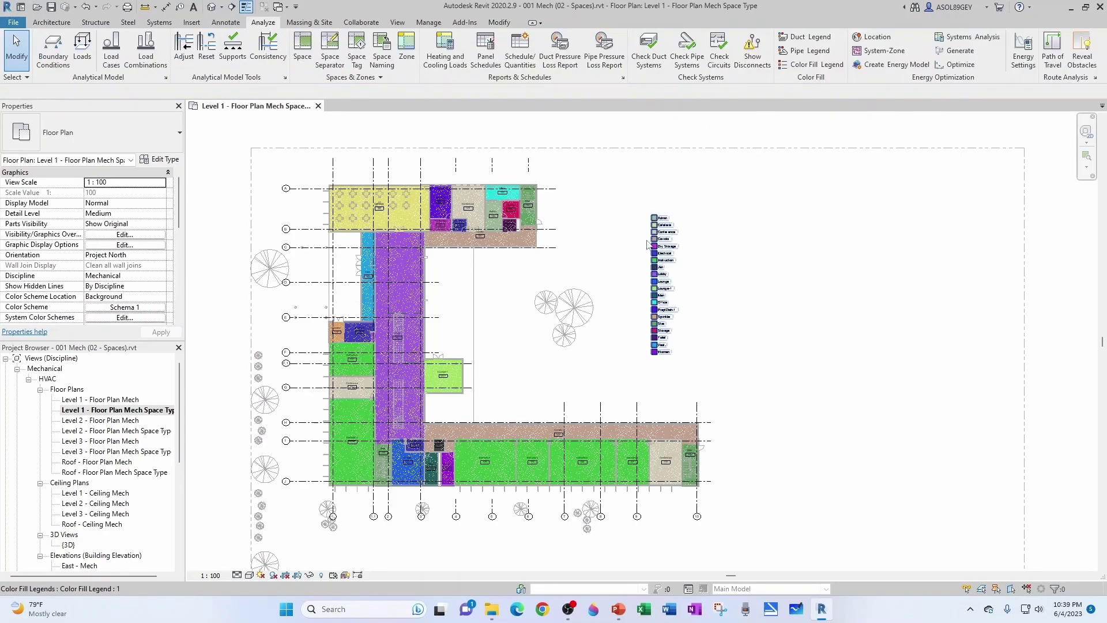
Step: Change the Spaces color scheme Schema 1 on the Level 1 Space Type plan to color by Space Type
scroll(653, 254, "up", 4)
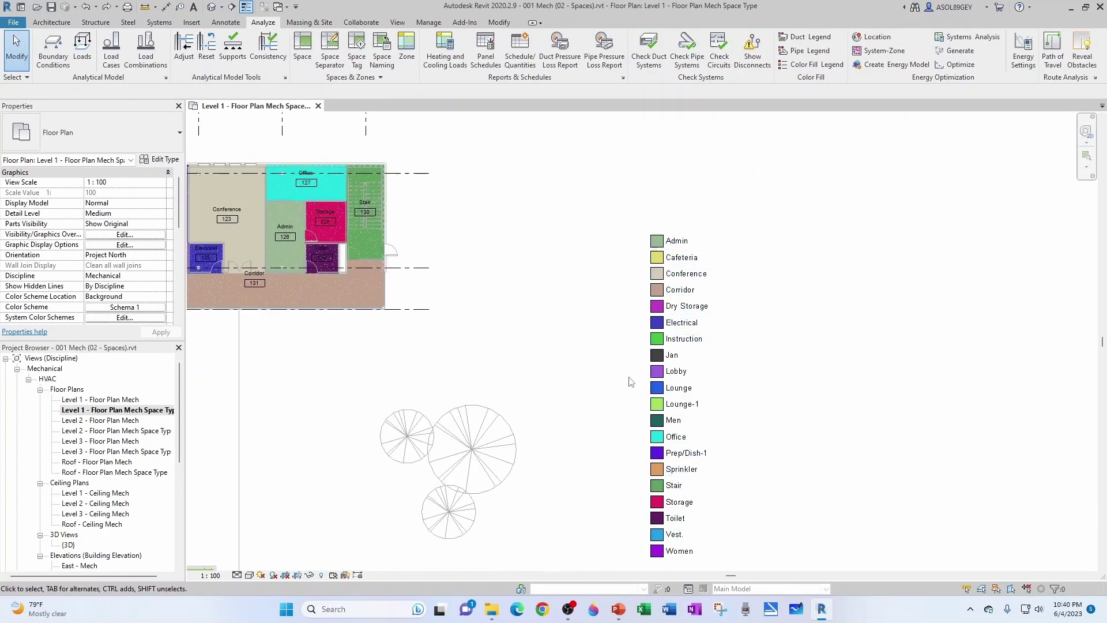
scroll(663, 530, "up", 3)
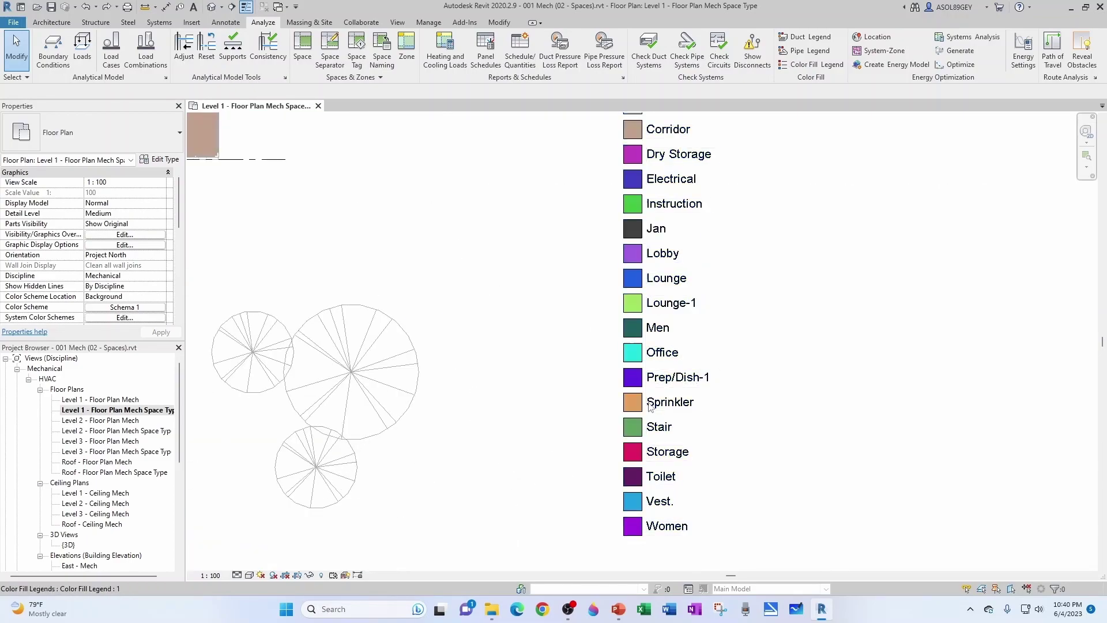
scroll(598, 346, "down", 1)
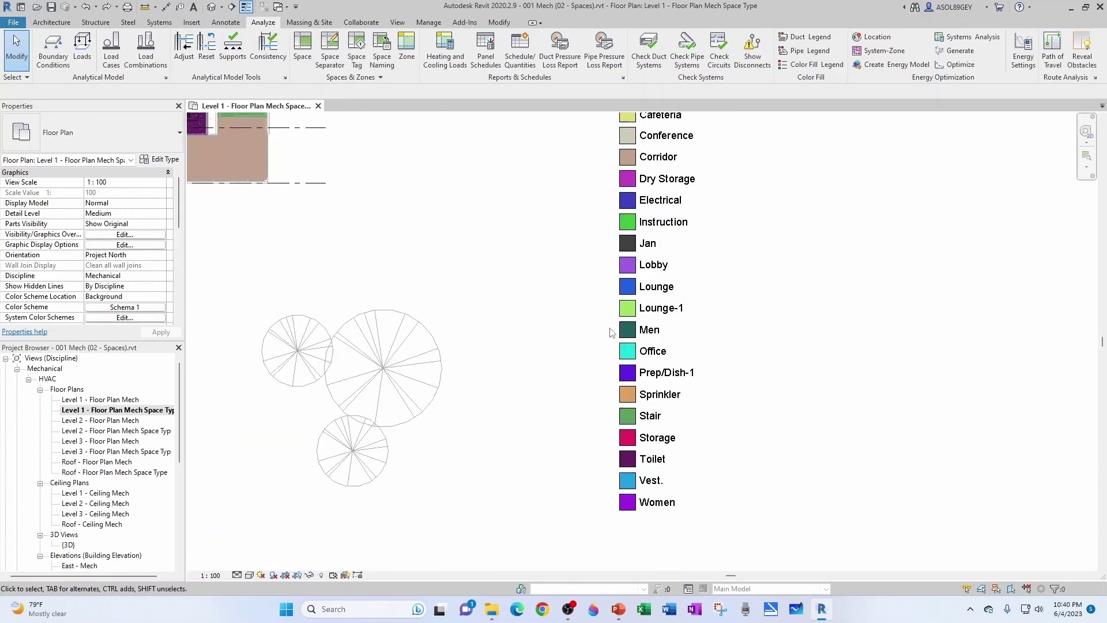
scroll(568, 434, "down", 2)
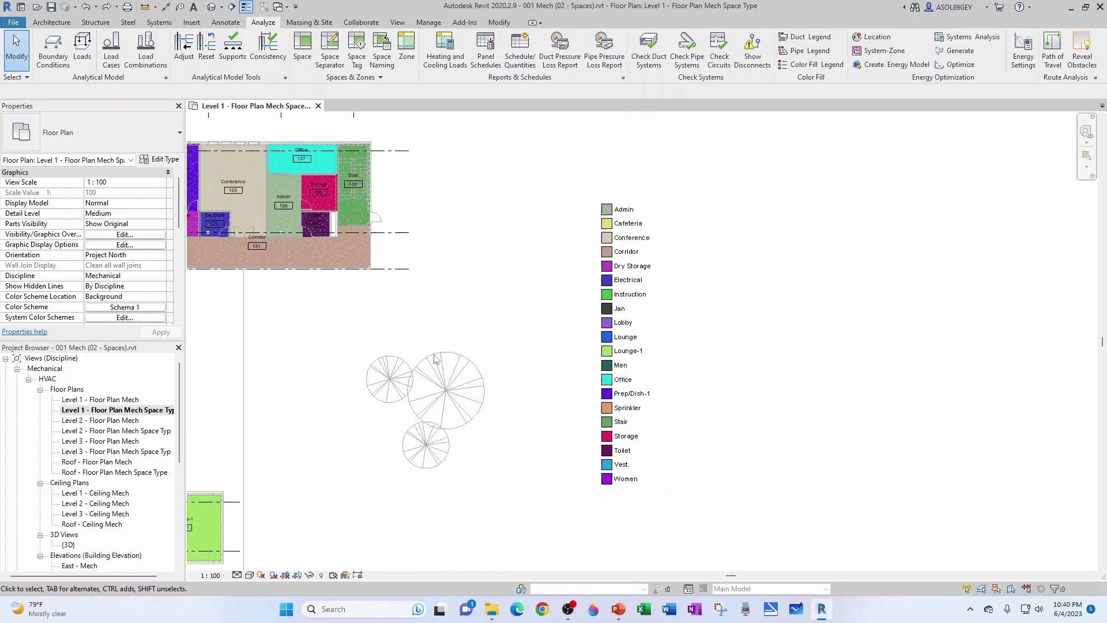
left_click(139, 308)
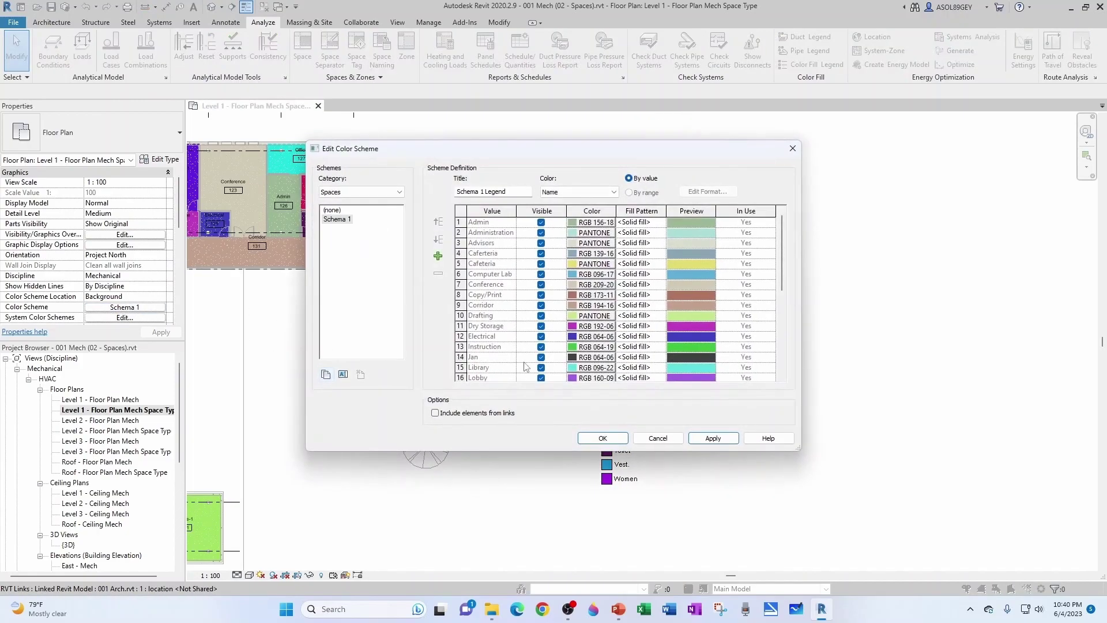
left_click(615, 192)
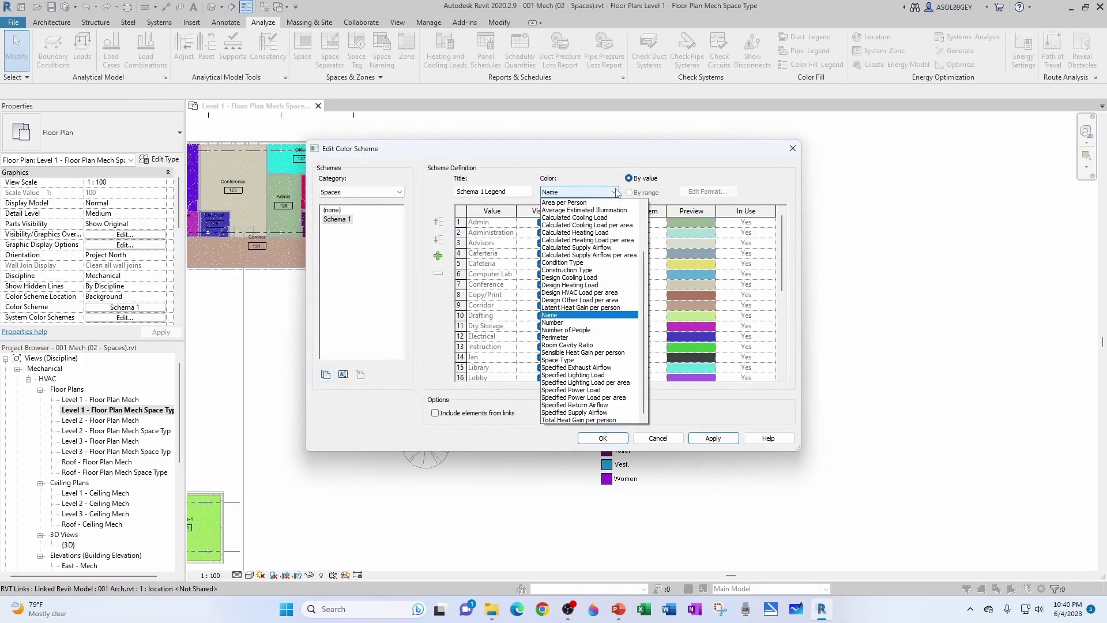
left_click(570, 360)
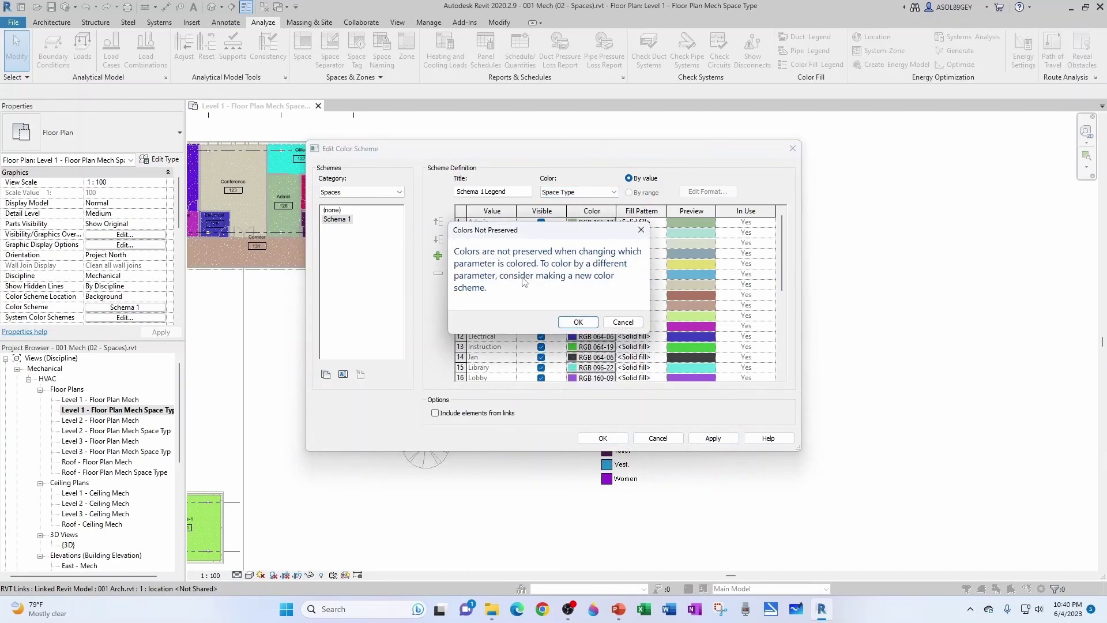
left_click(595, 323)
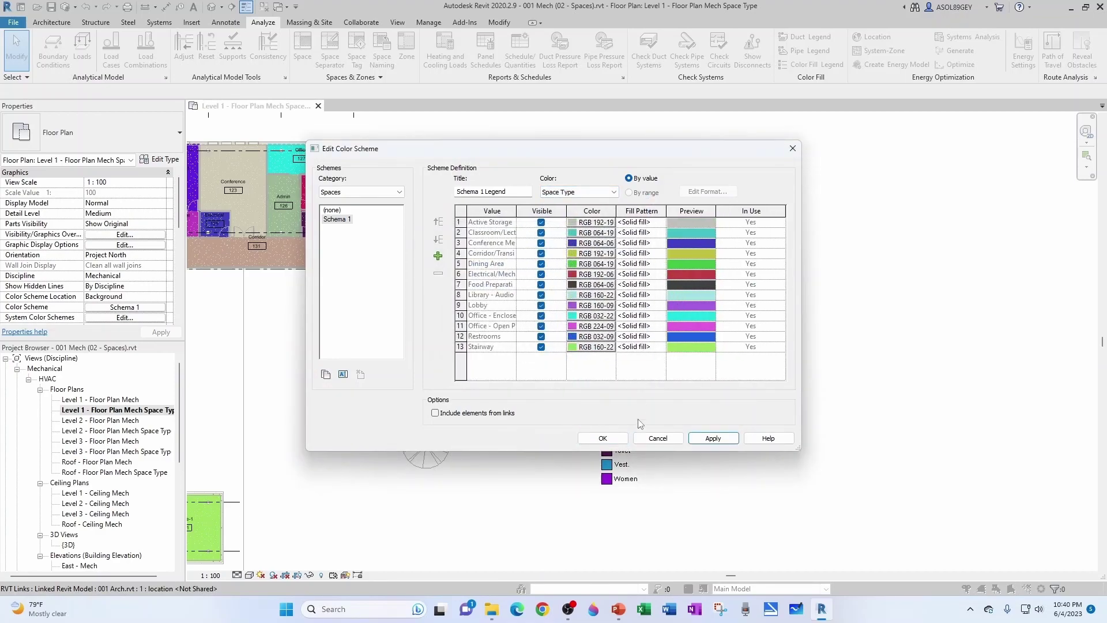
left_click(615, 439)
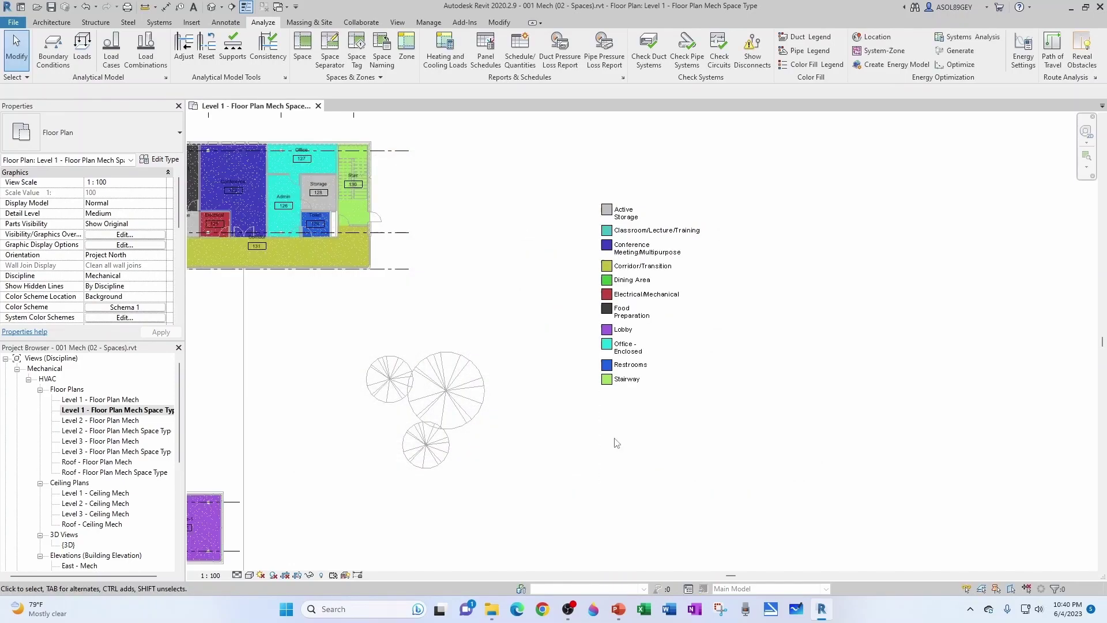
Step: Examine the Level 1 color fill legend and compare its space type colors with the rooms on the plan
scroll(603, 407, "up", 1)
scroll(617, 381, "up", 2)
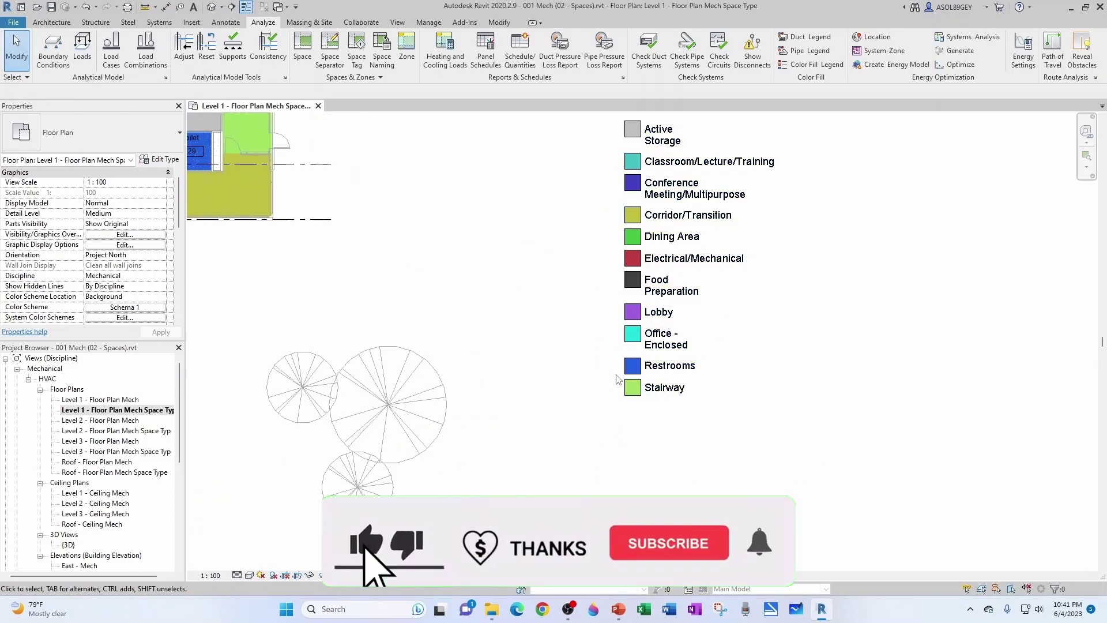
scroll(477, 478, "up", 3)
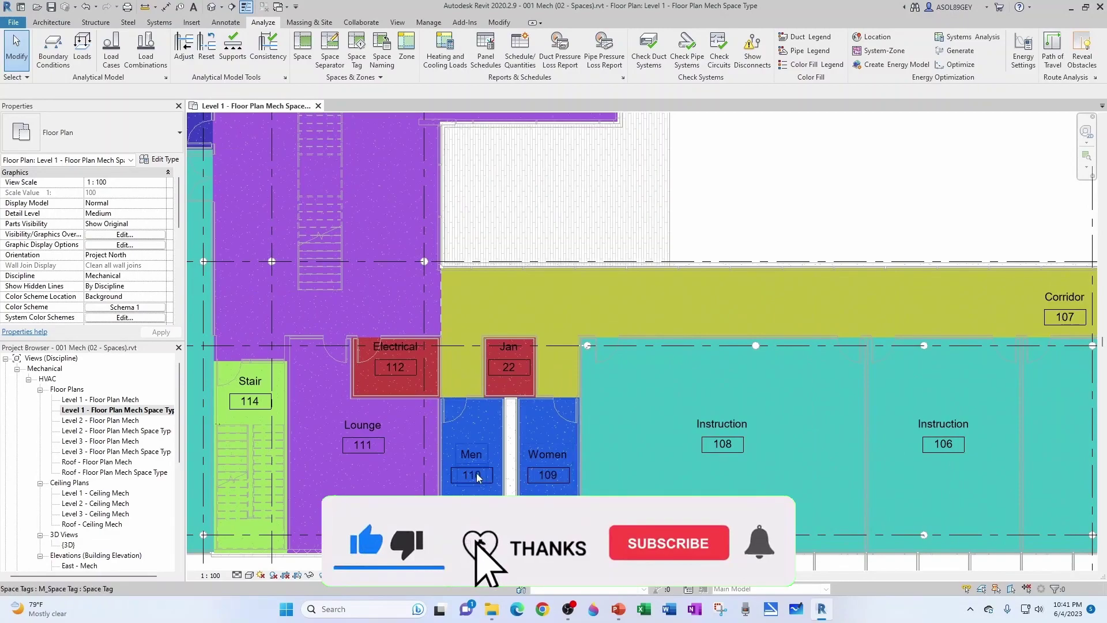
scroll(477, 477, "down", 5)
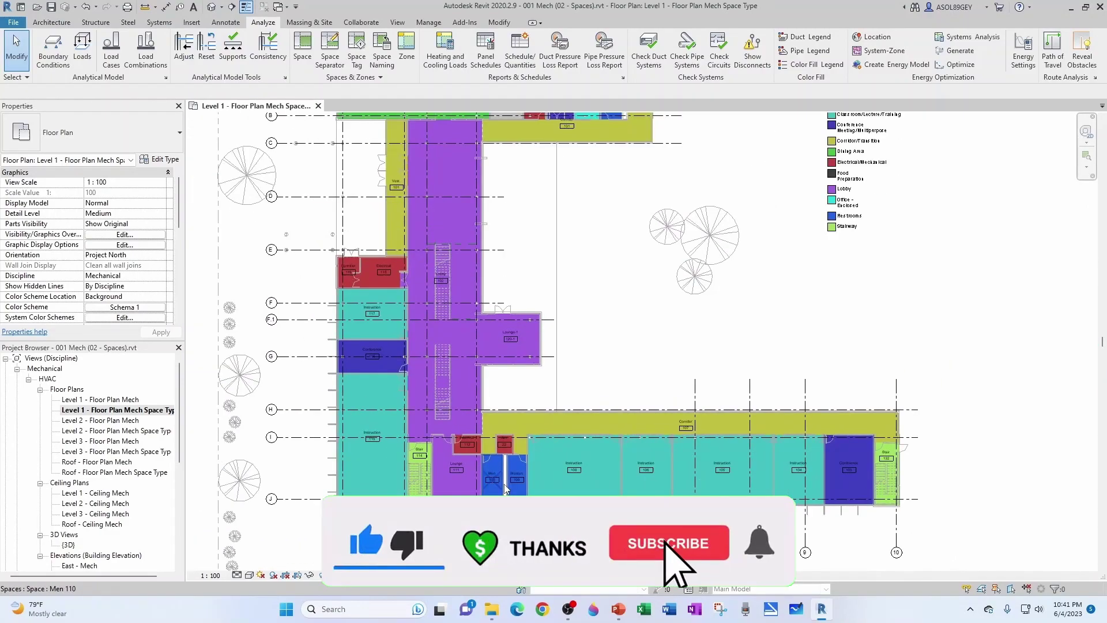
scroll(577, 439, "down", 1)
scroll(687, 369, "up", 4)
scroll(687, 374, "down", 5)
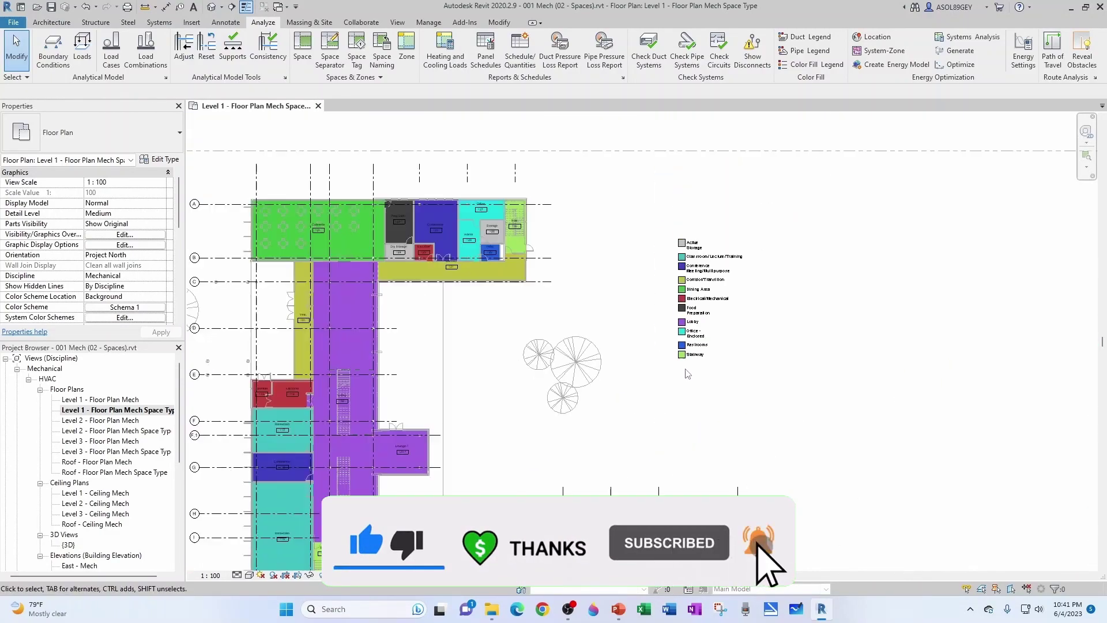
scroll(687, 373, "down", 2)
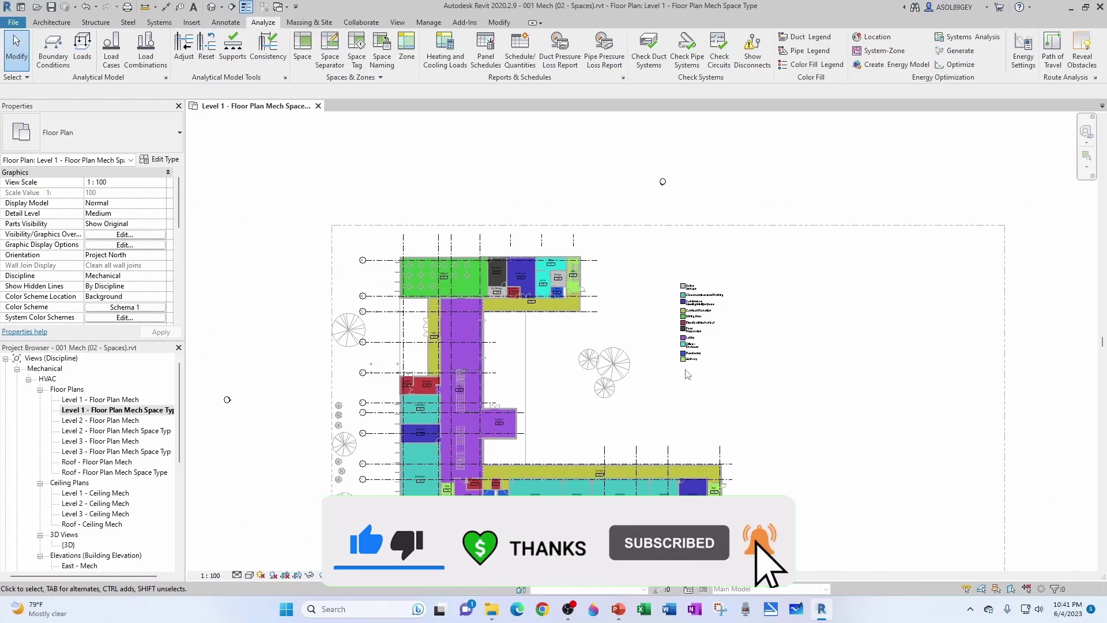
Step: Apply Schema 1 to the Level 2 - Floor Plan Mech Space Type view and place a color fill legend to the right of the building
double_click(115, 431)
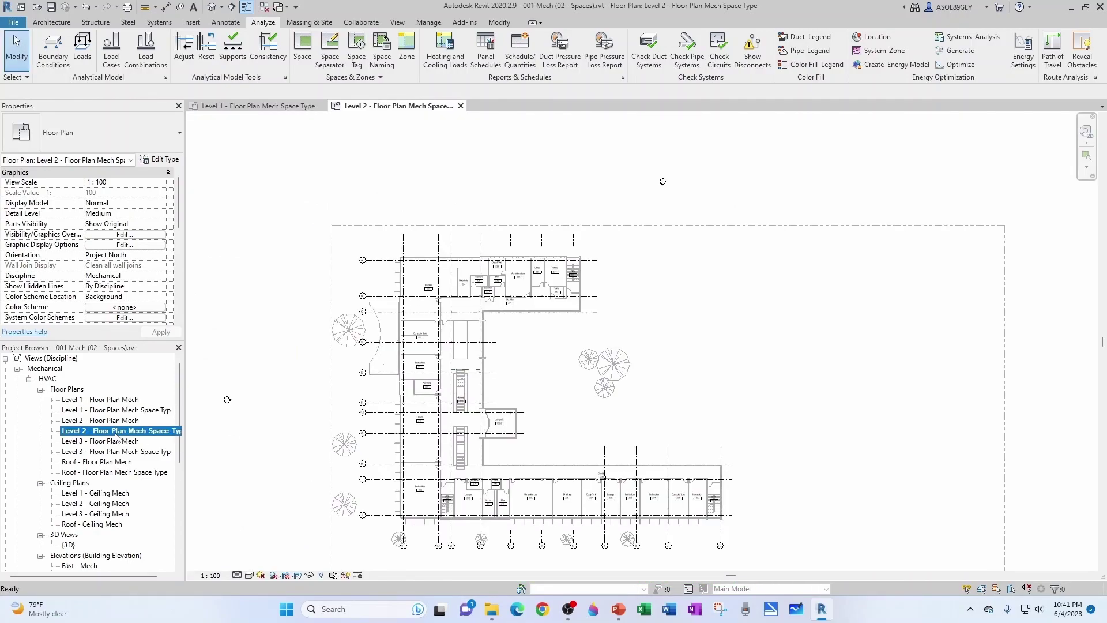
left_click(94, 312)
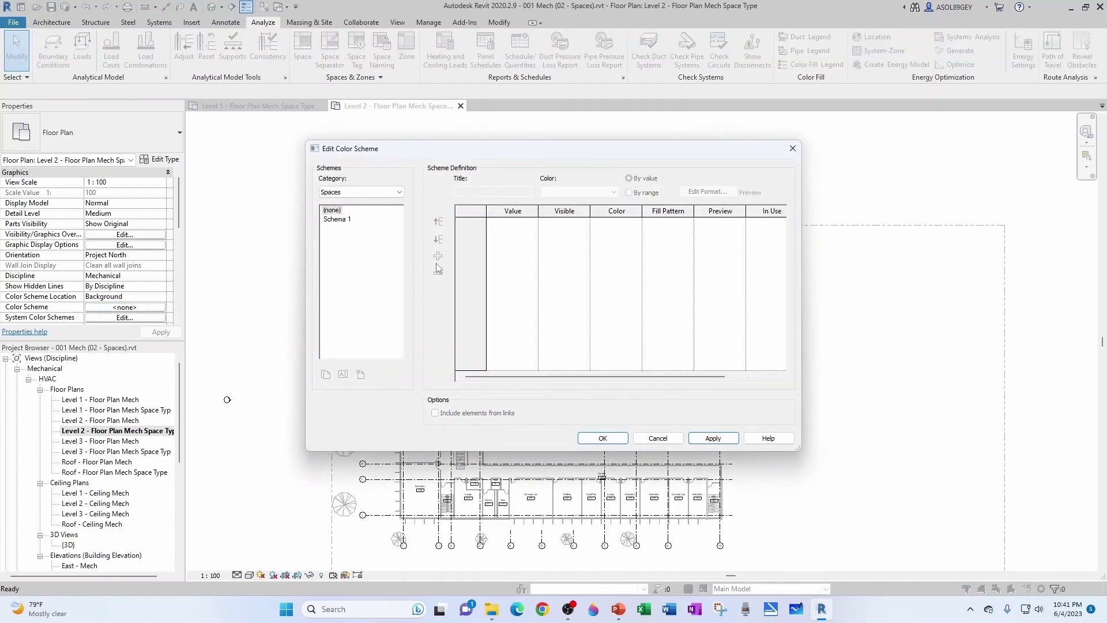
left_click(340, 219)
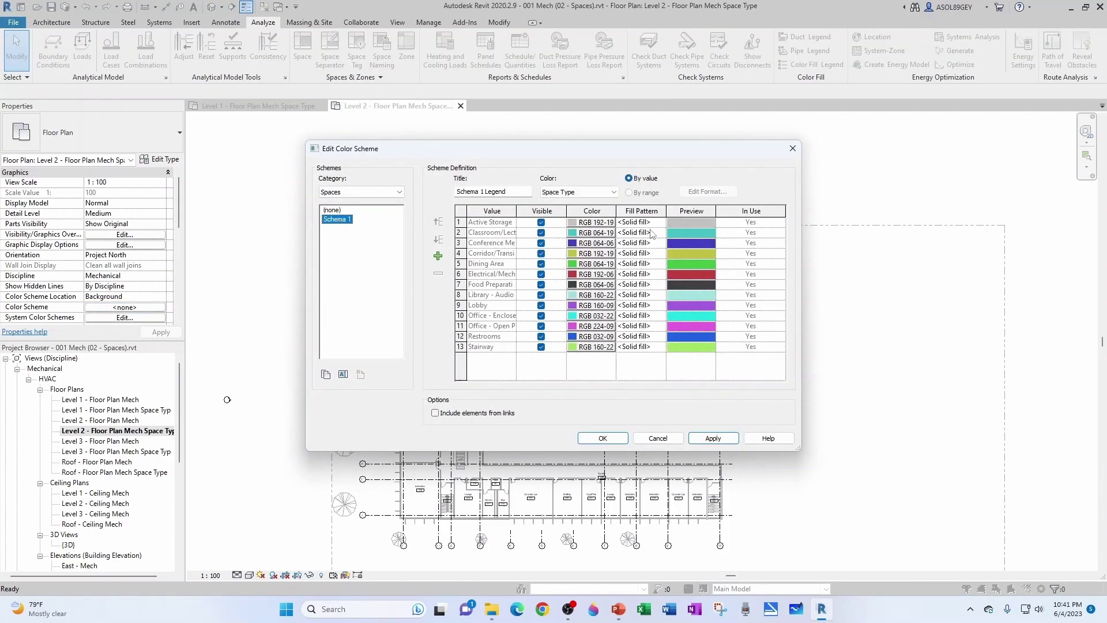
left_click(603, 439)
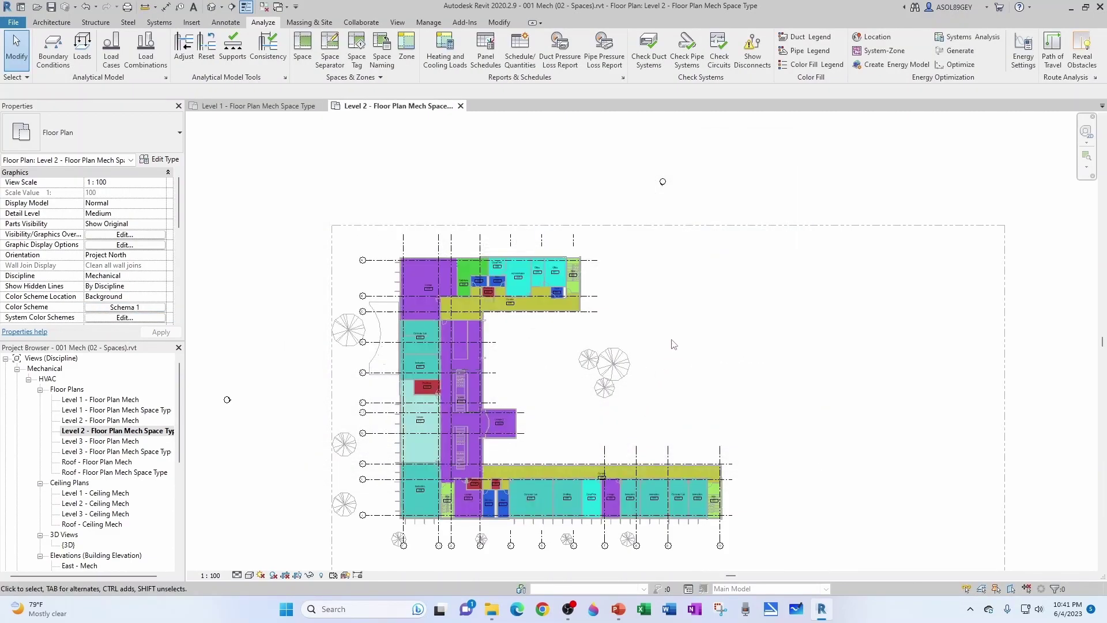
left_click(810, 64)
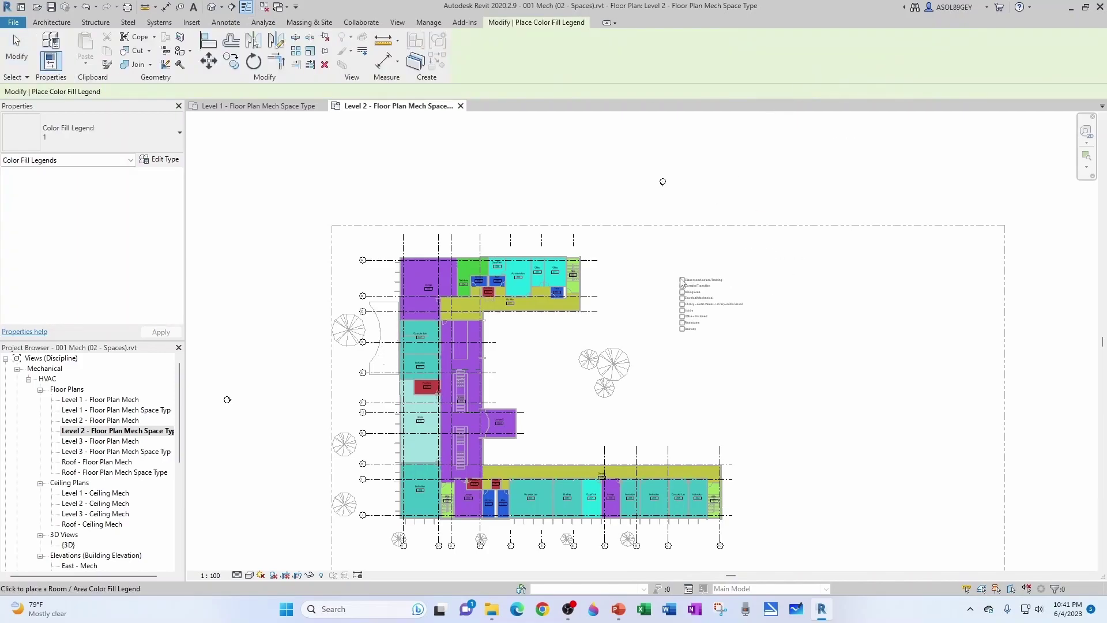
left_click(675, 287)
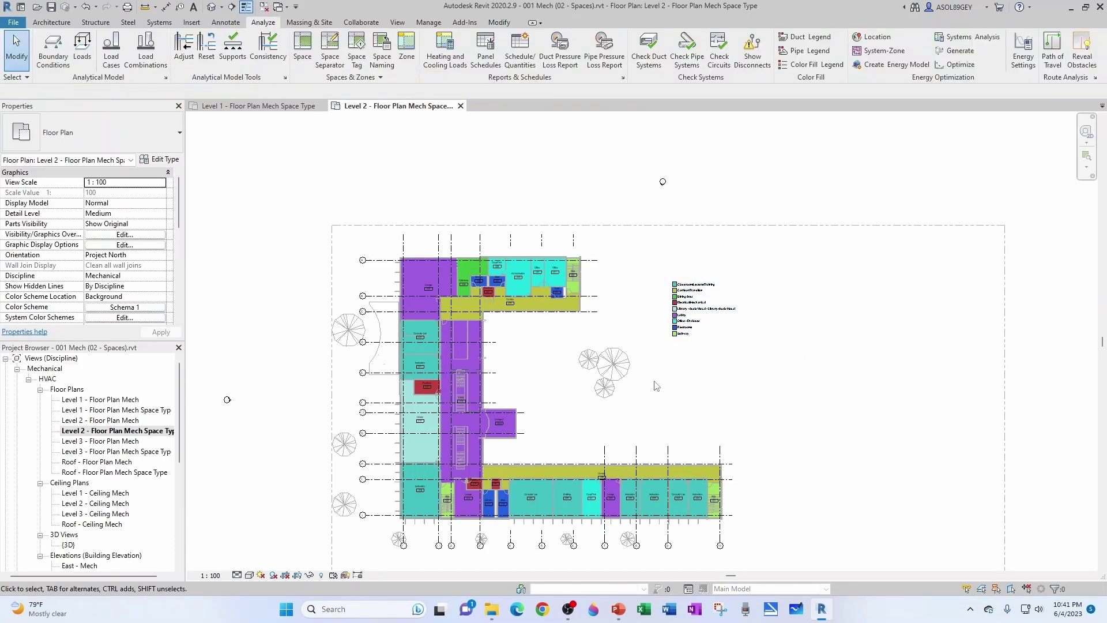
Step: Apply Schema 1 to the Level 3 - Floor Plan Mech Space Type view and place a color fill legend to the right of the building
double_click(115, 452)
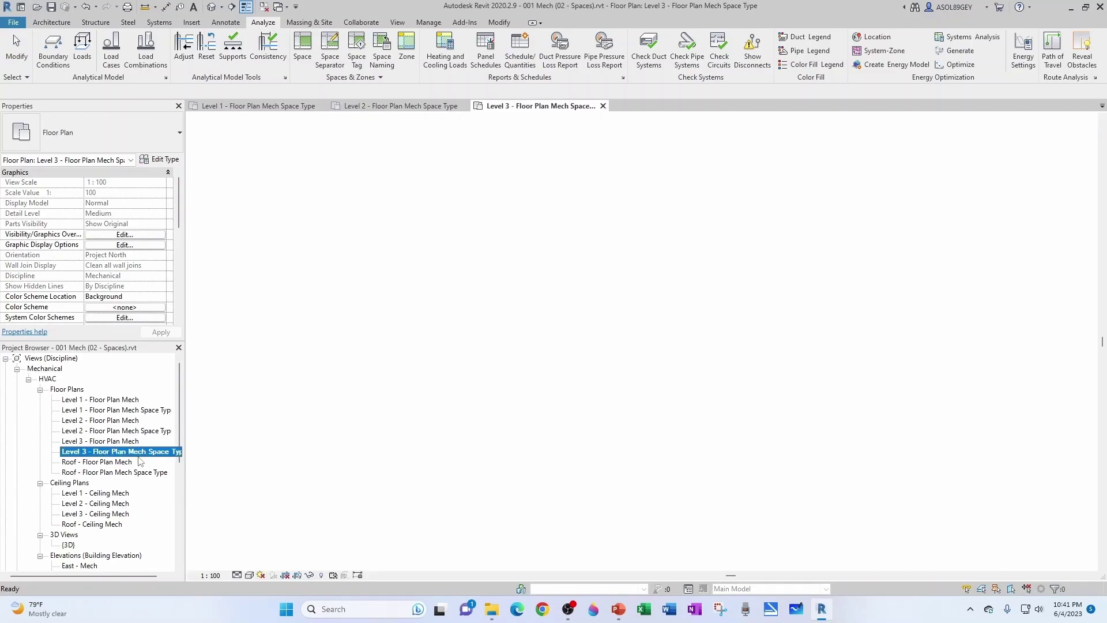
left_click(147, 308)
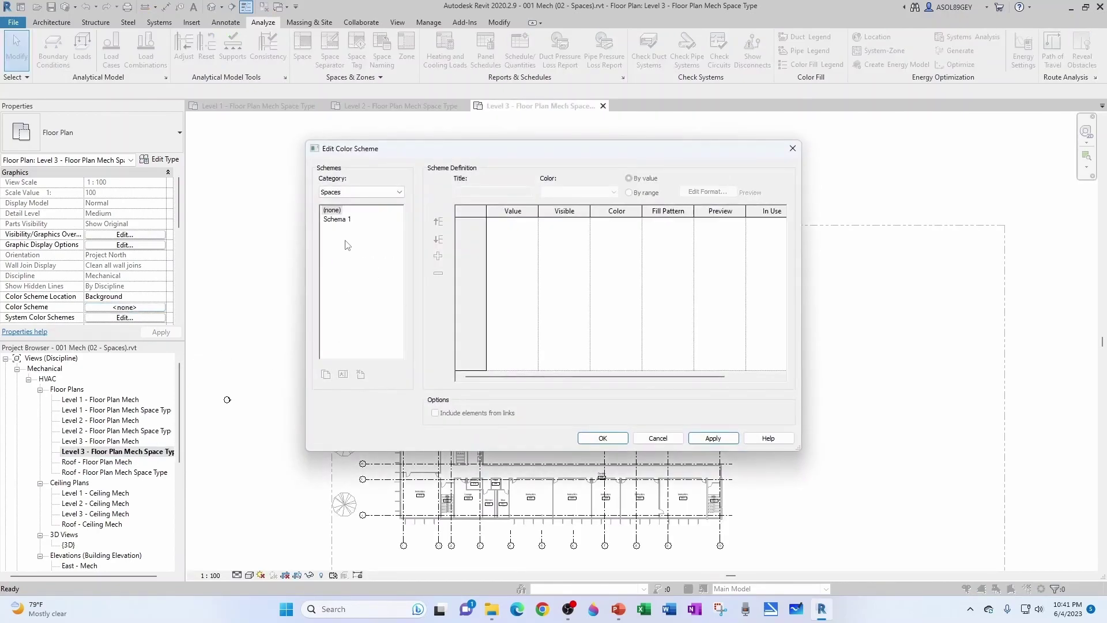
left_click(345, 220)
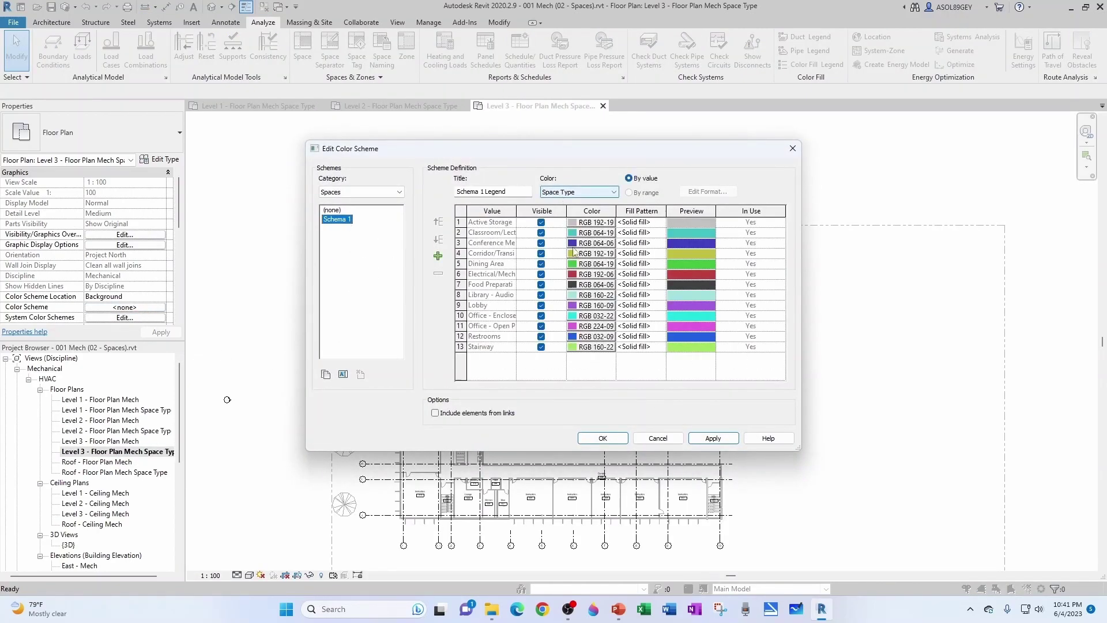
left_click(603, 439)
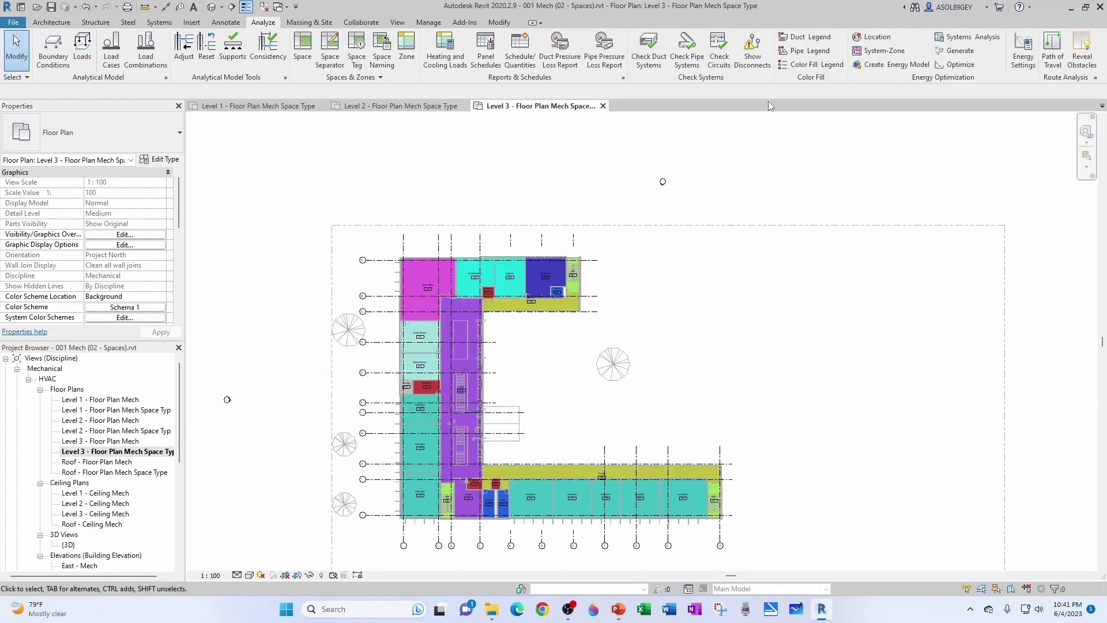
left_click(810, 65)
left_click(667, 314)
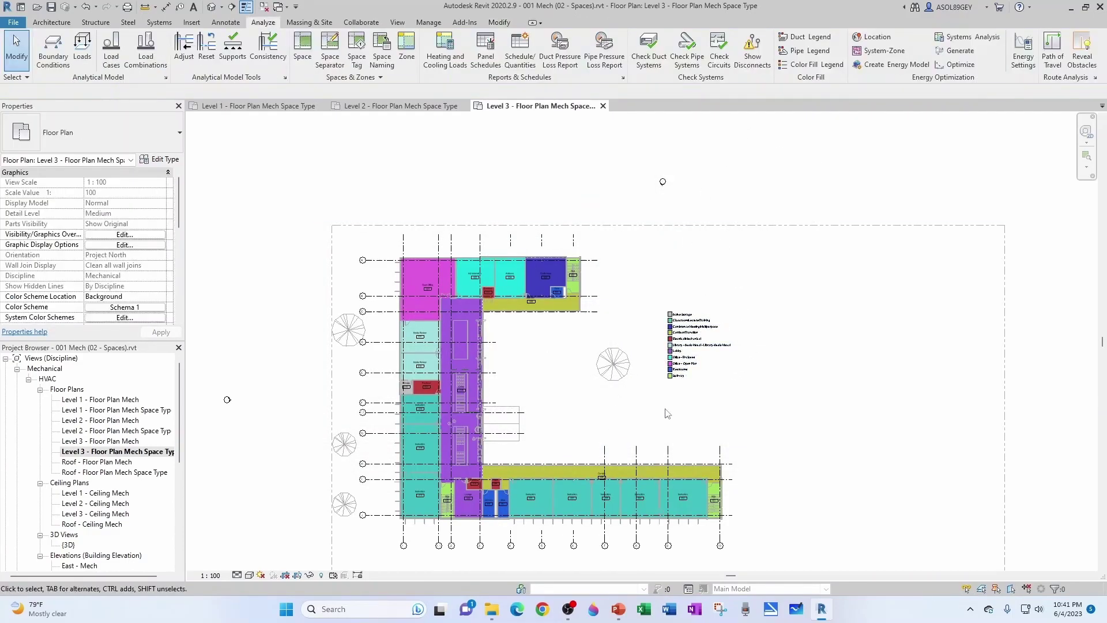